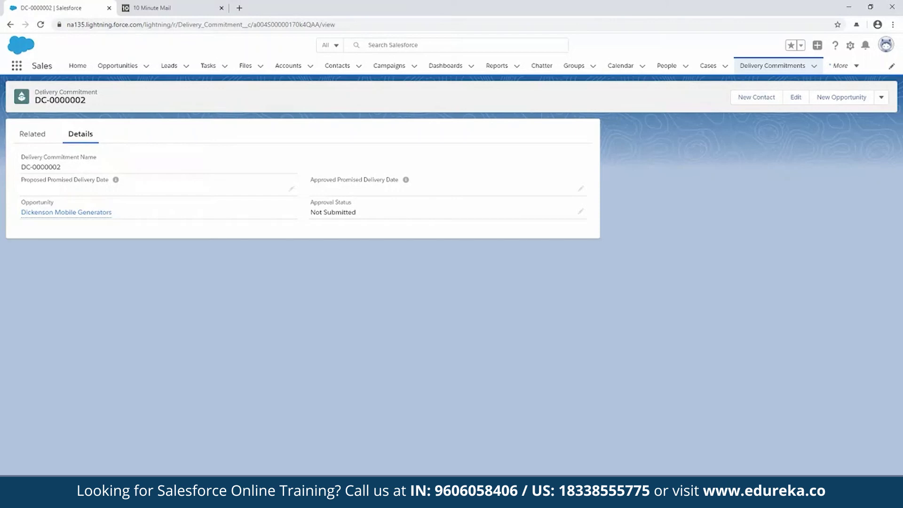
left_click_drag(36, 95, 98, 95)
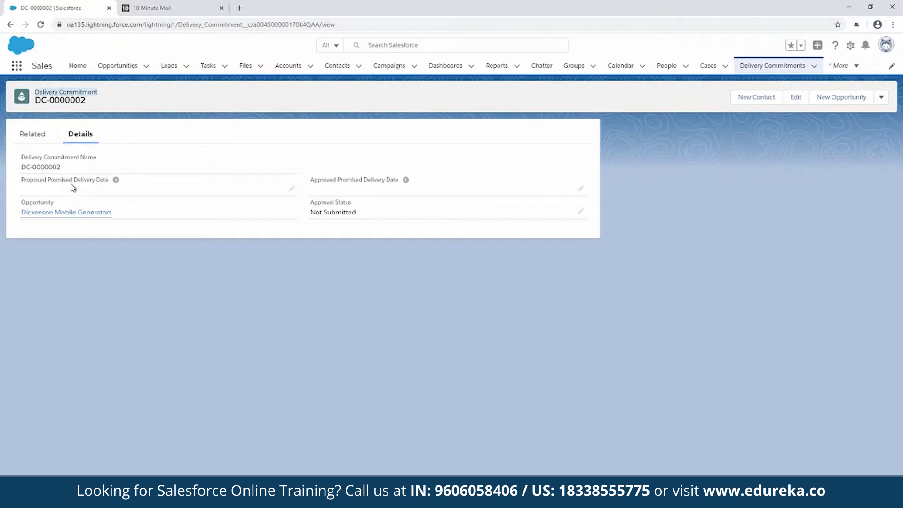
left_click_drag(58, 178, 104, 179)
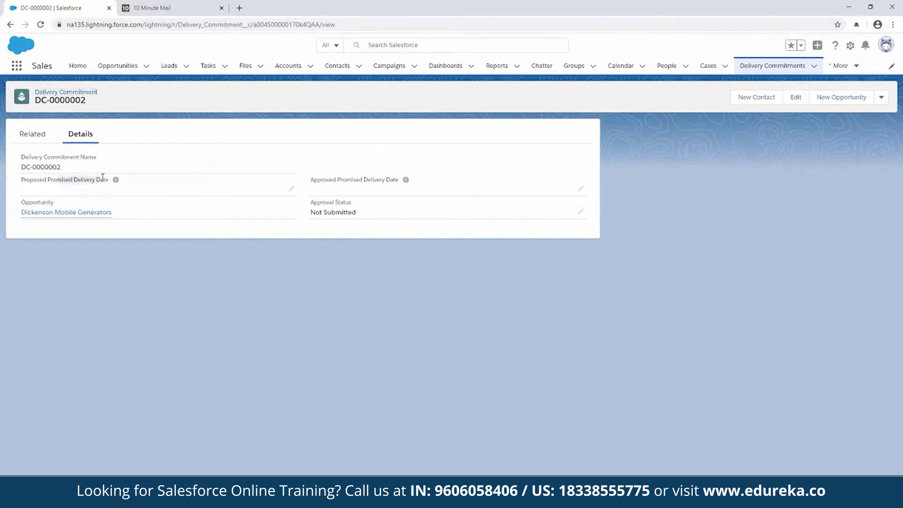
left_click_drag(322, 179, 393, 190)
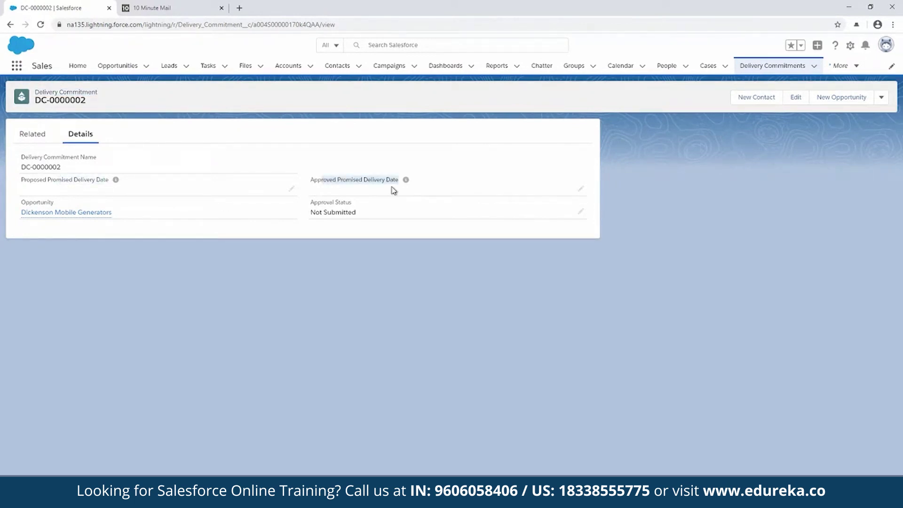
left_click(494, 353)
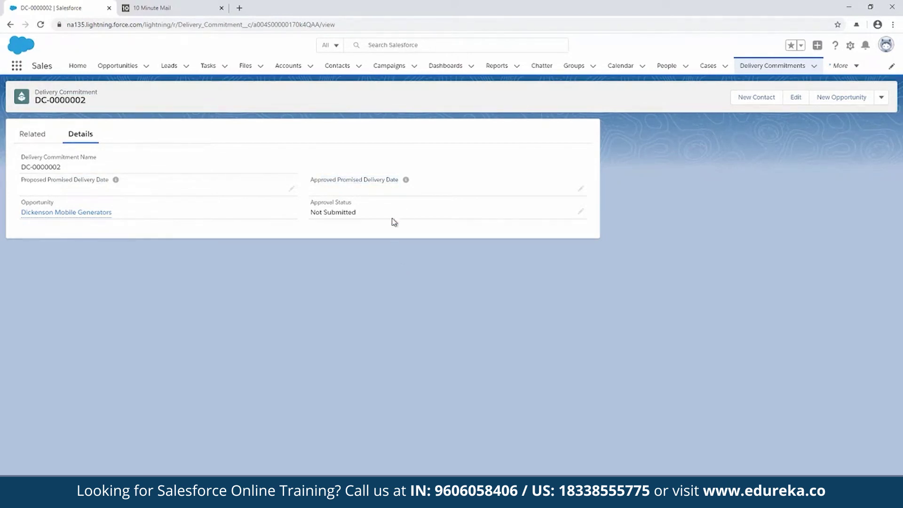
left_click_drag(315, 202, 351, 203)
left_click(580, 212)
left_click(554, 232)
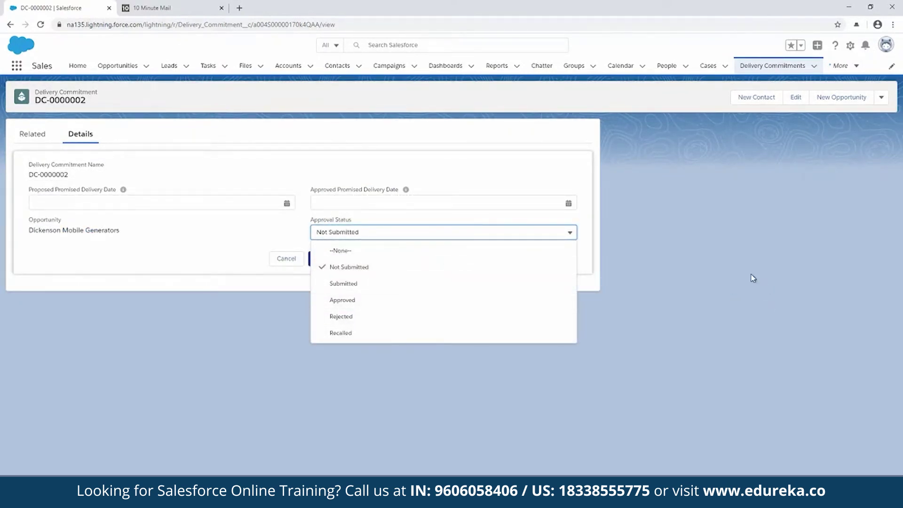
left_click(587, 280)
left_click(285, 261)
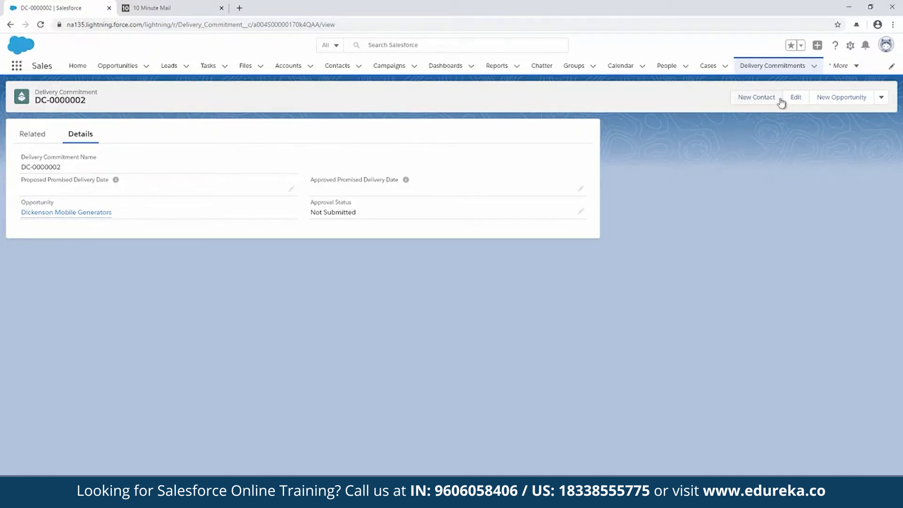
left_click(851, 46)
Step: From Setup's Approval Processes page, start a Delivery Commitment approval process with the Standard Setup Wizard
left_click(821, 70)
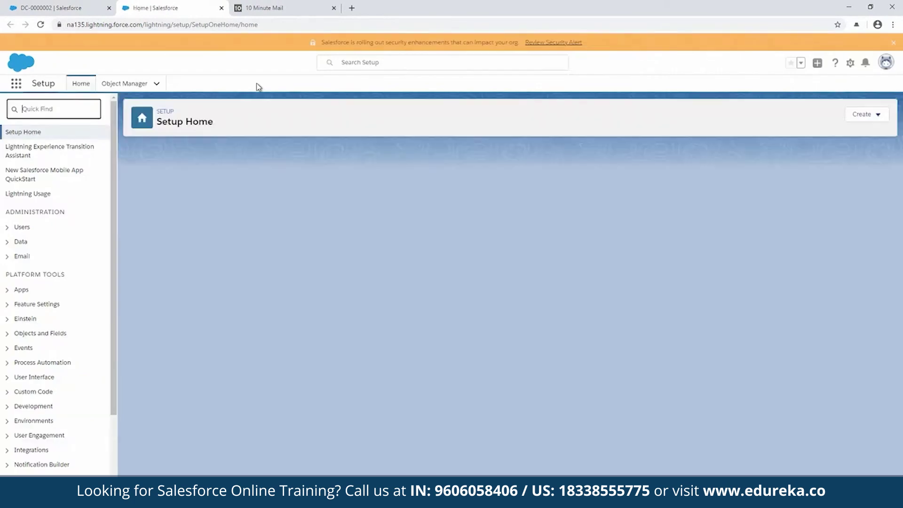
type("approval")
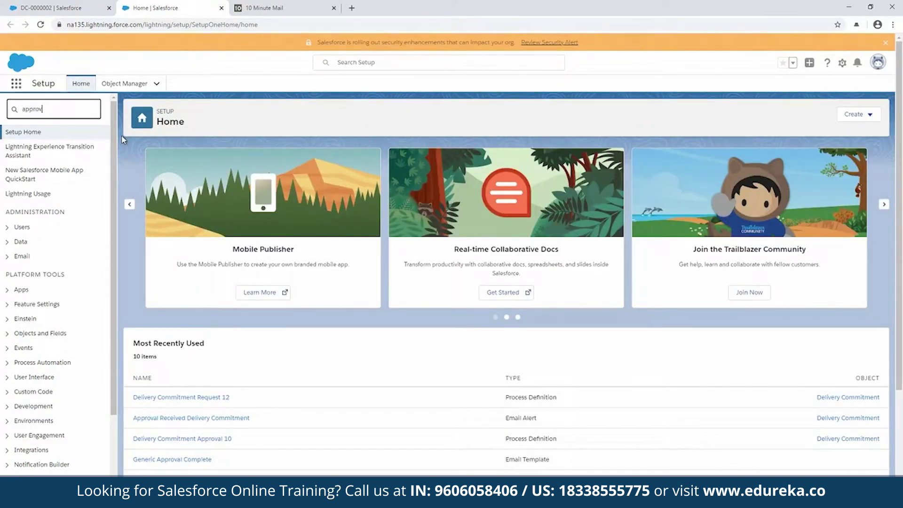
left_click(63, 186)
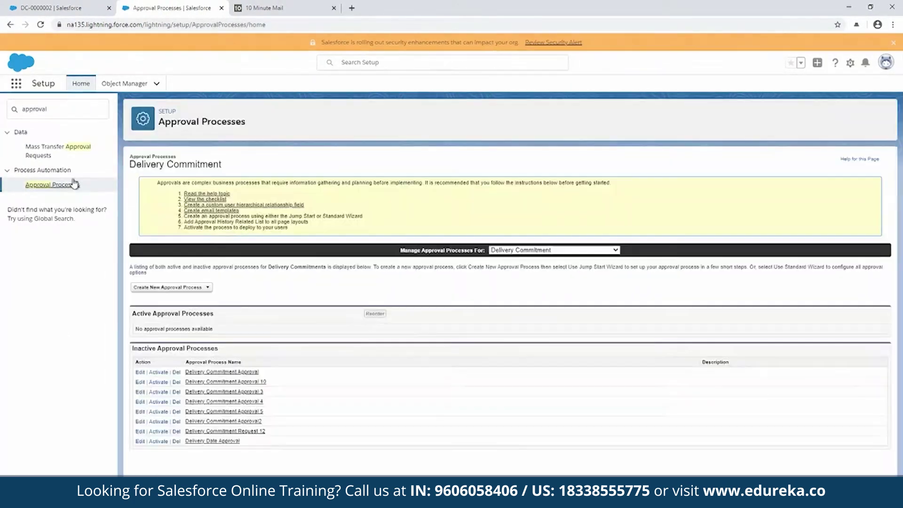
left_click(560, 251)
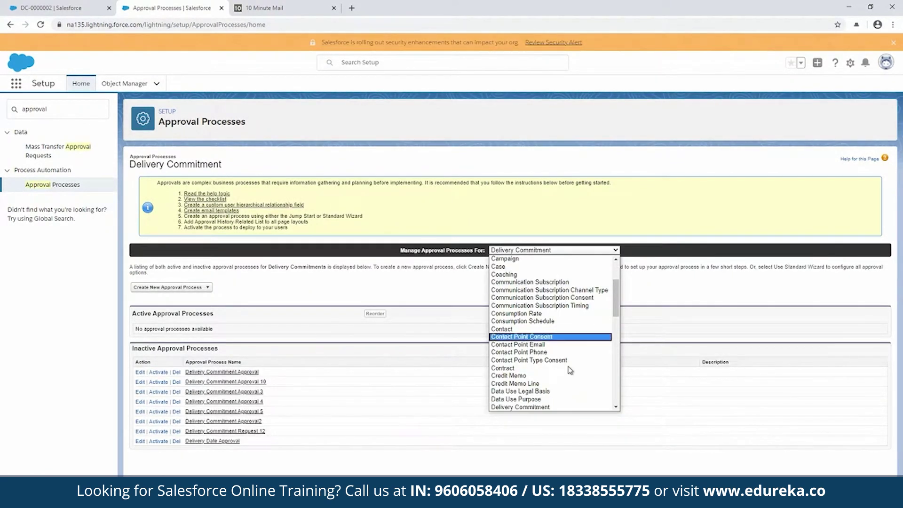
left_click(561, 407)
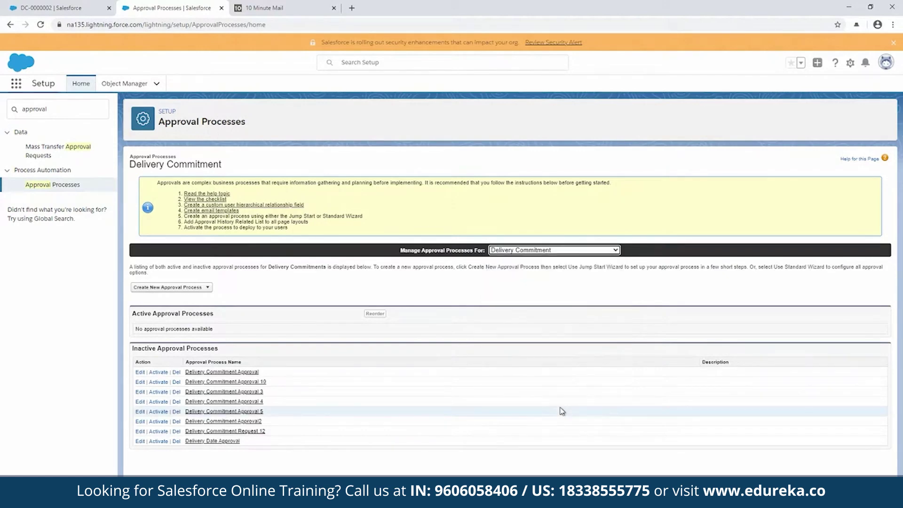
left_click(211, 287)
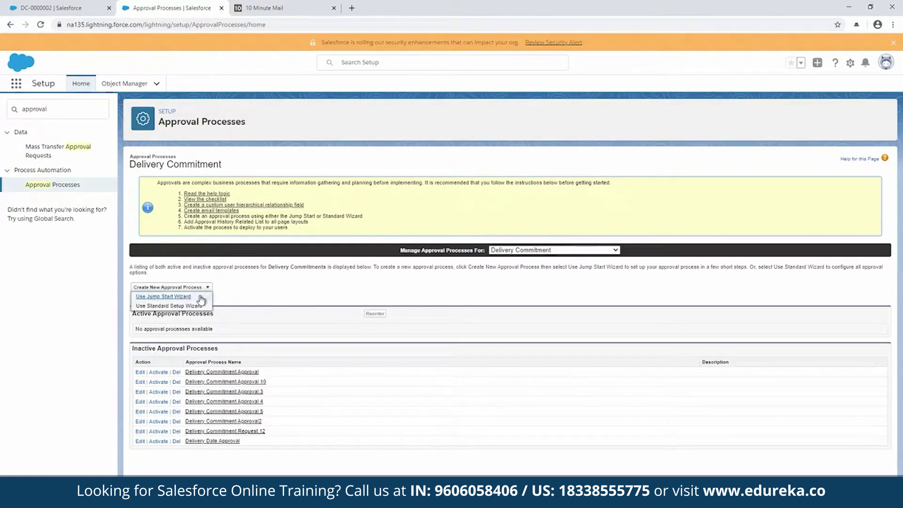
left_click(190, 306)
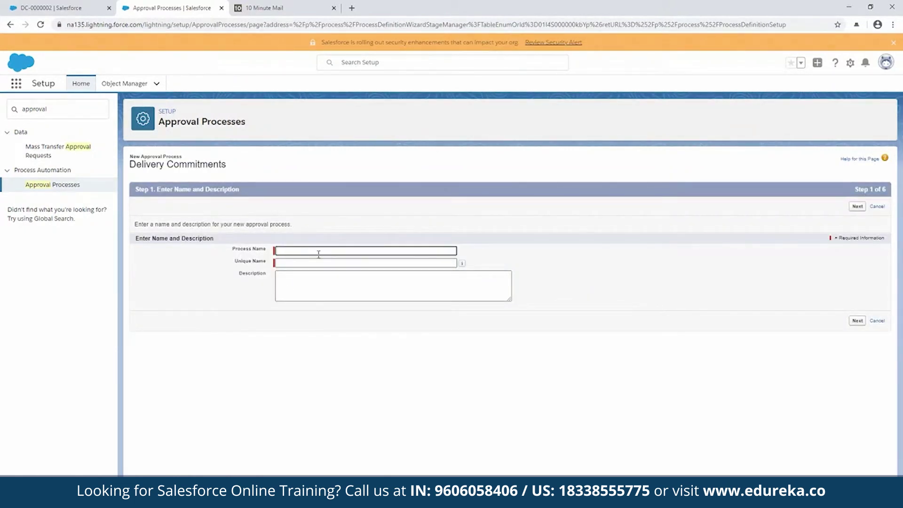
Step: Name the approval process 'Delivery COmmitment' and let the unique name auto-fill
type("Delivery COmmitment")
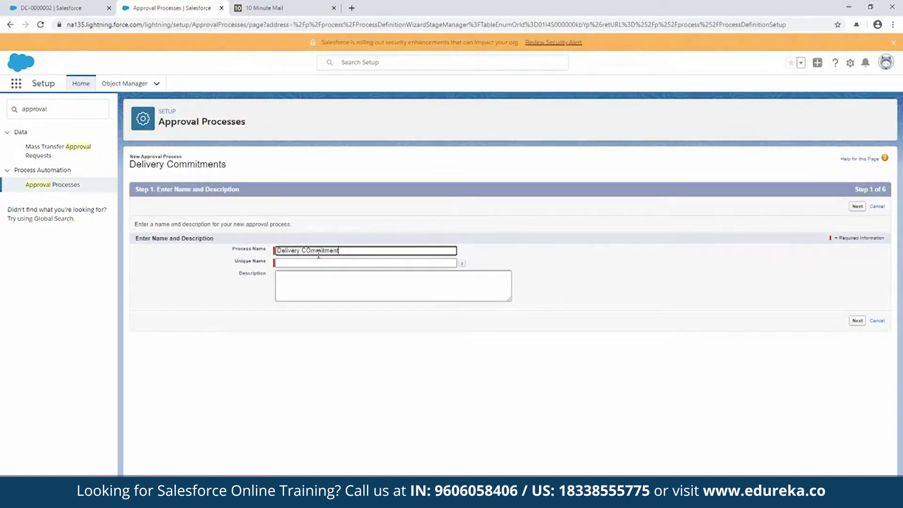
left_click(388, 276)
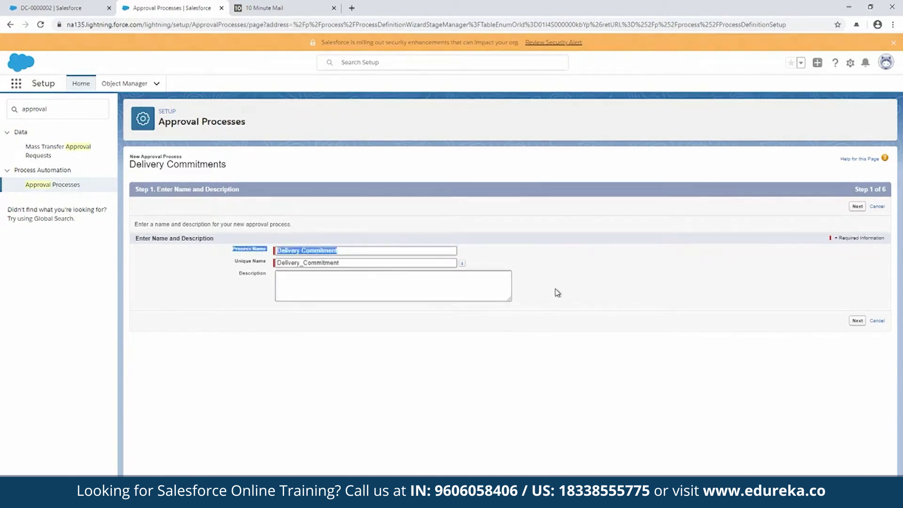
left_click(857, 321)
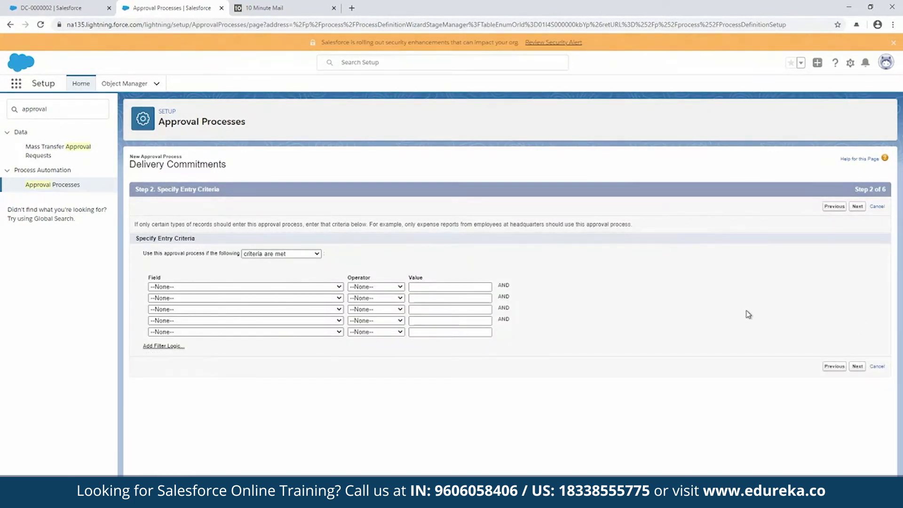
Step: Set the entry criterion to Proposed Promised Delivery Date greater than TODAY
left_click(294, 287)
left_click(251, 358)
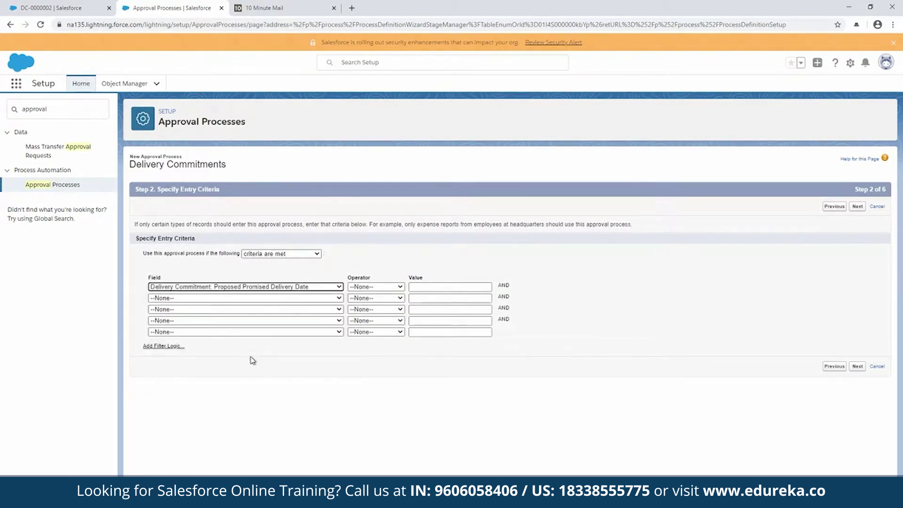
left_click(376, 287)
left_click(372, 325)
left_click(428, 287)
type("TOD")
left_click(607, 362)
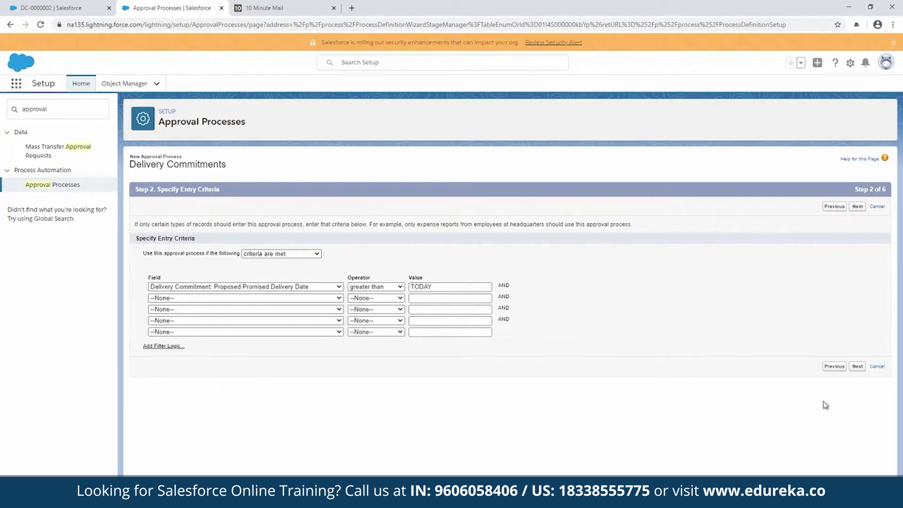
left_click(857, 366)
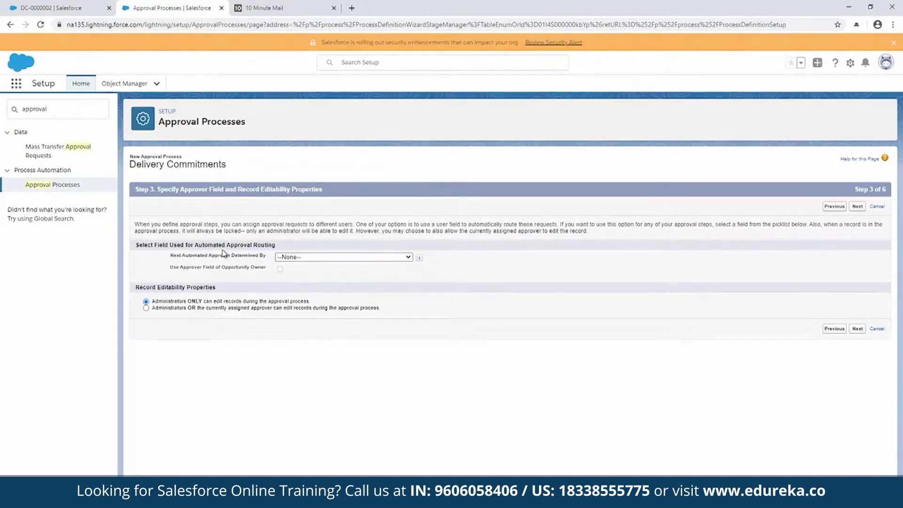
Step: Leave approver routing unset and allow administrators or the assigned approver to edit records
left_click(332, 257)
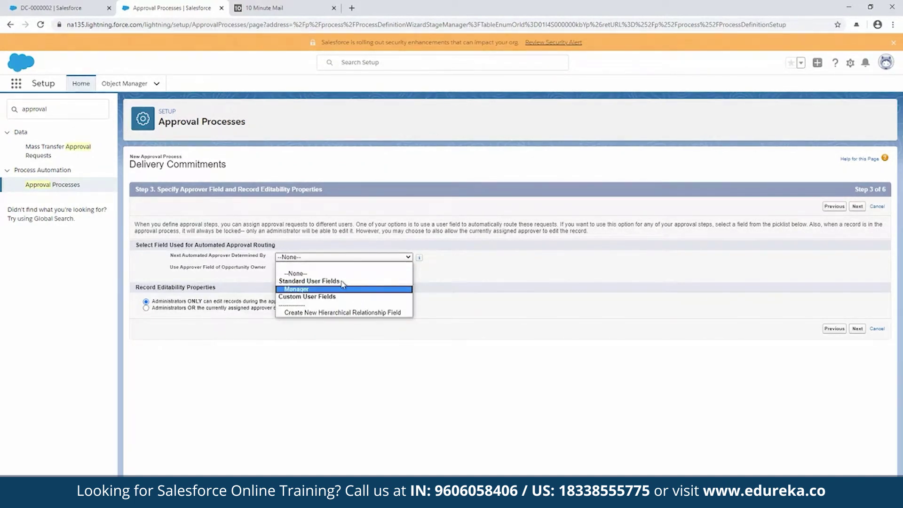
key("Down")
left_click(452, 248)
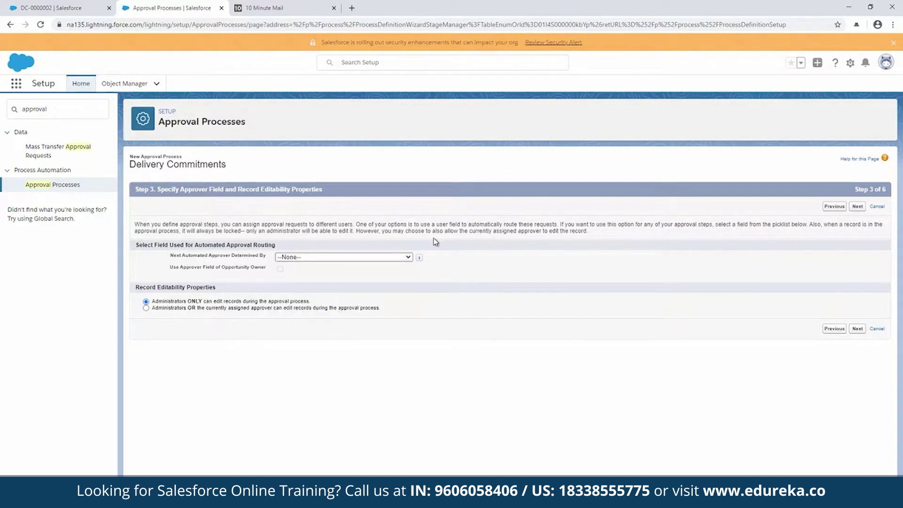
left_click(148, 309)
left_click(857, 329)
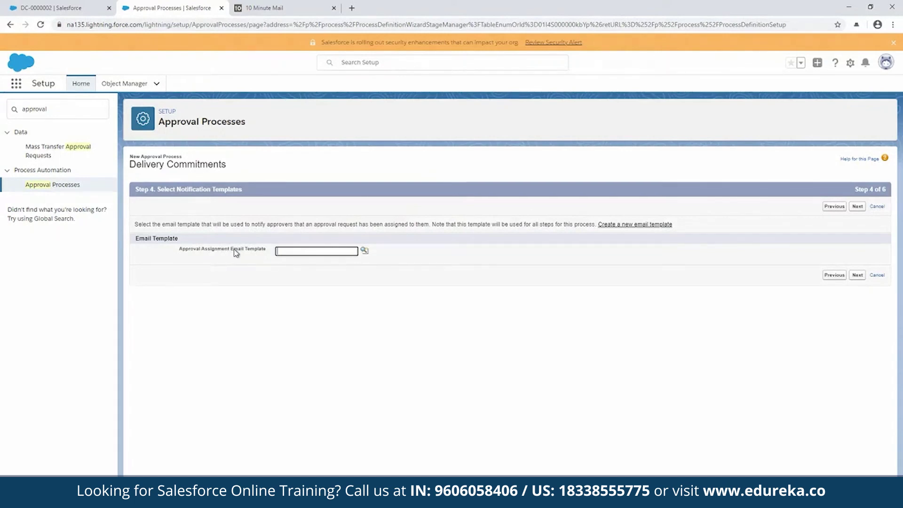
Step: Use the Approval Email template for approval assignment notifications
left_click(364, 250)
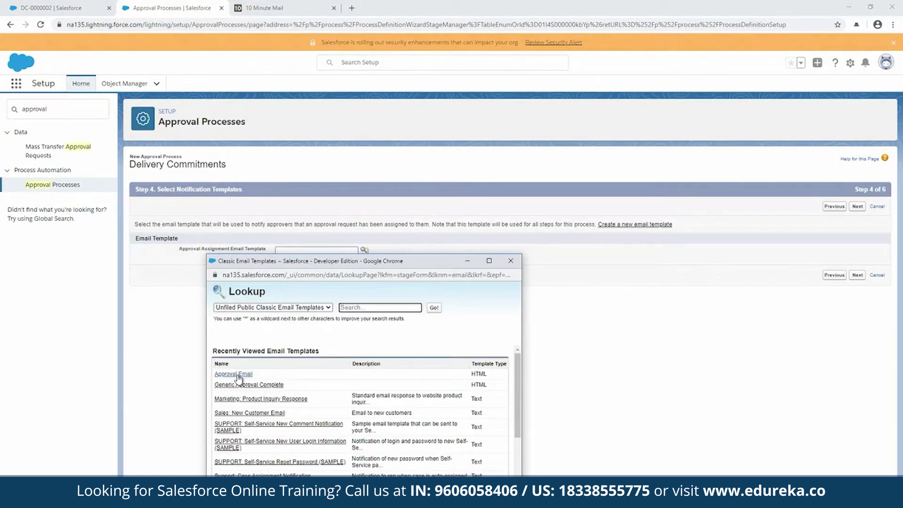
left_click(239, 375)
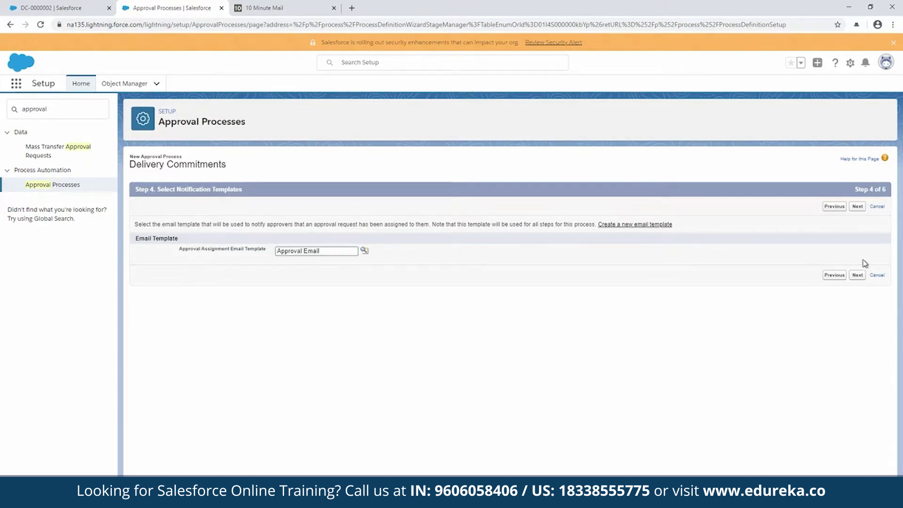
left_click(858, 275)
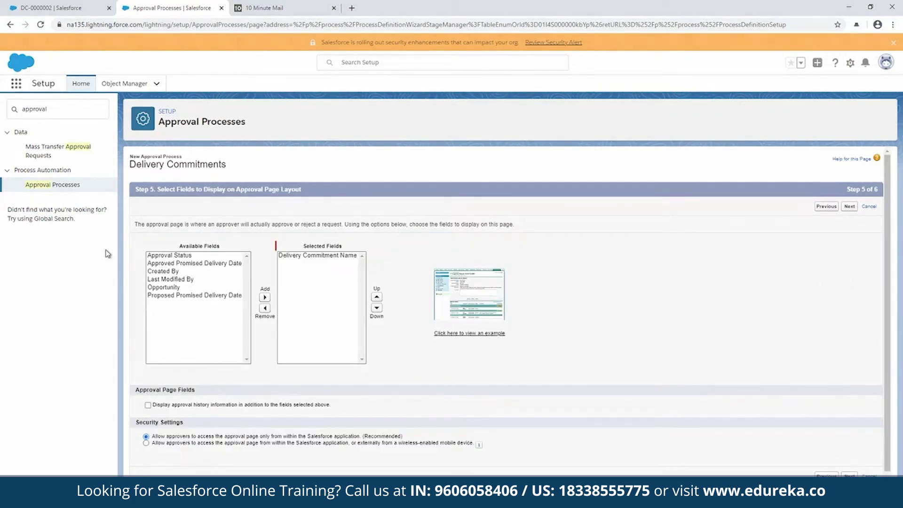
Step: Show Proposed Promised Delivery Date, Opportunity and approval history on the approval page layout
double_click(195, 295)
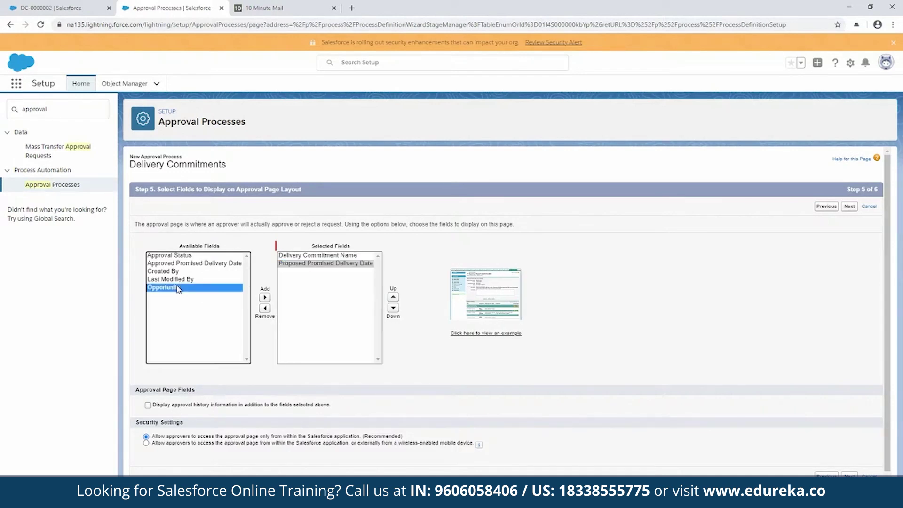
left_click(265, 298)
scroll(211, 352, "down", 1)
left_click(148, 400)
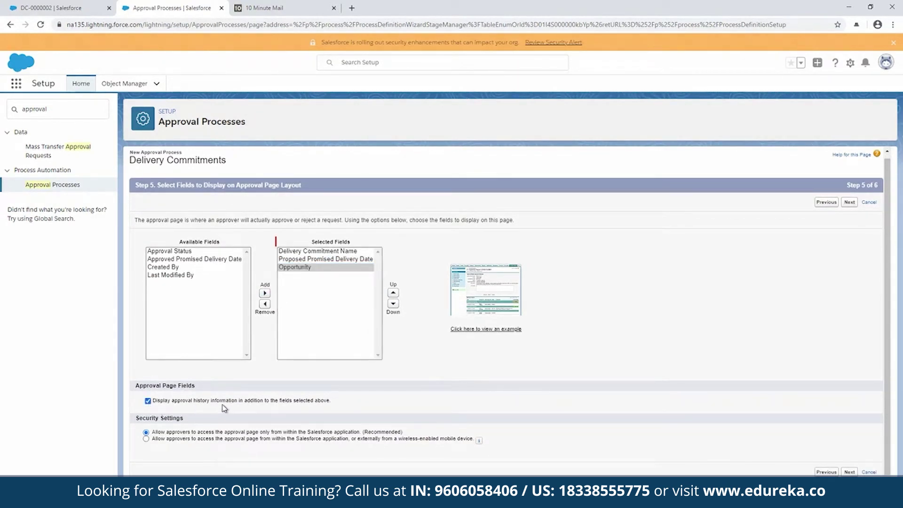
left_click_drag(408, 432, 369, 429)
left_click(545, 420)
left_click(849, 472)
Step: Add Record Creator to the allowed submitters
left_click(737, 308)
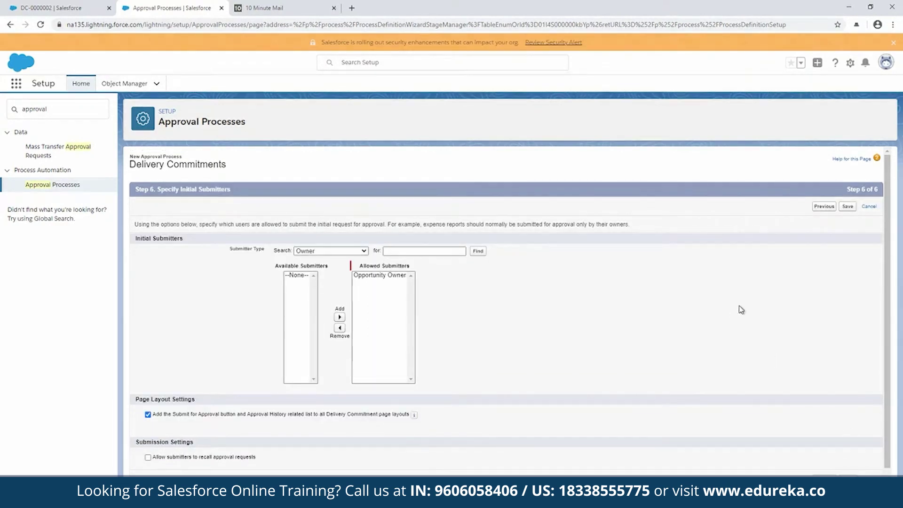
left_click(350, 253)
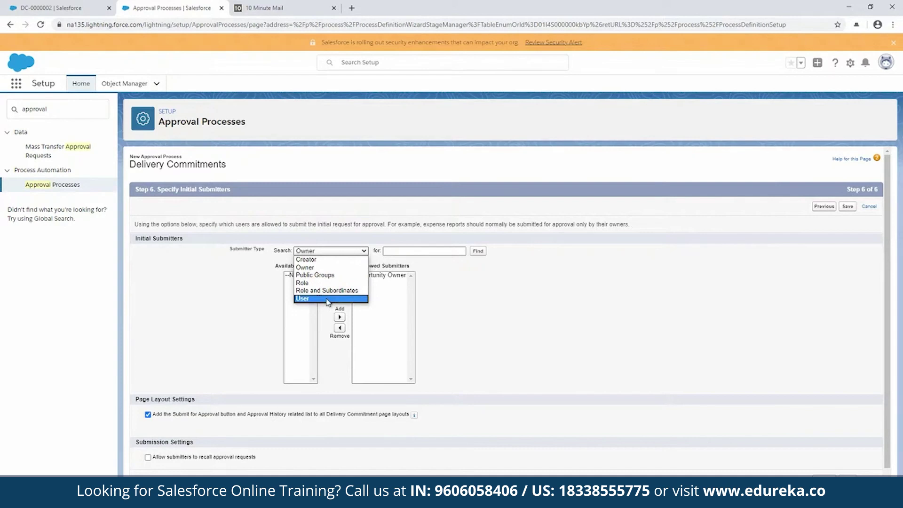
left_click(308, 259)
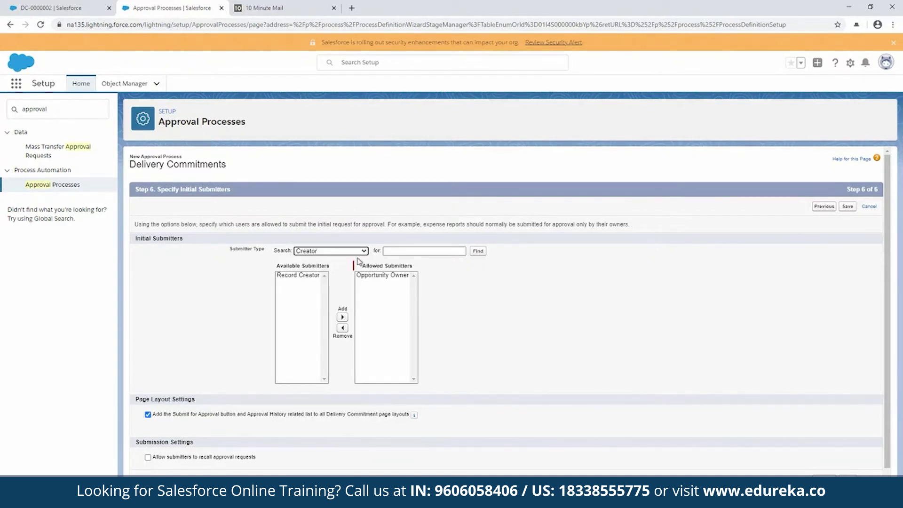
left_click(301, 275)
left_click(342, 317)
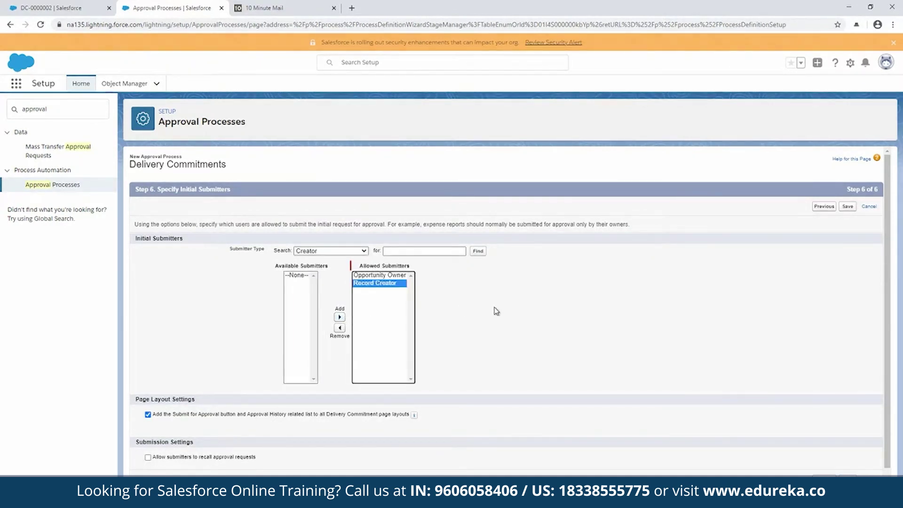
left_click_drag(167, 403, 210, 401)
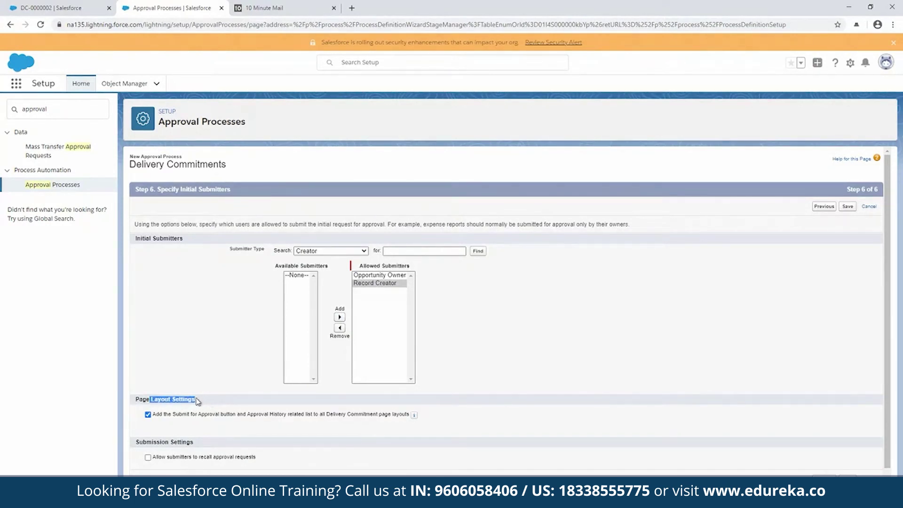
Step: Allow submitters to recall approval requests, save the process, and start a new approval step
left_click(148, 457)
scroll(706, 400, "down", 1)
left_click(848, 472)
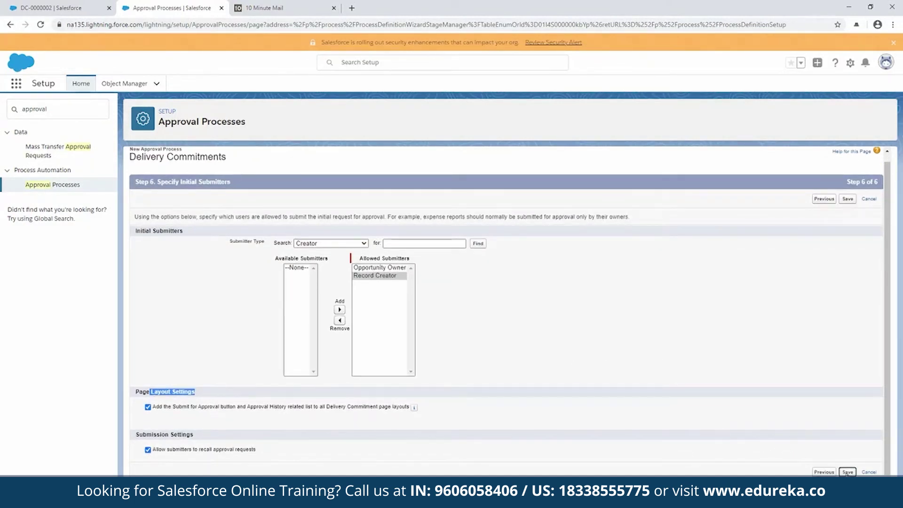
left_click(372, 234)
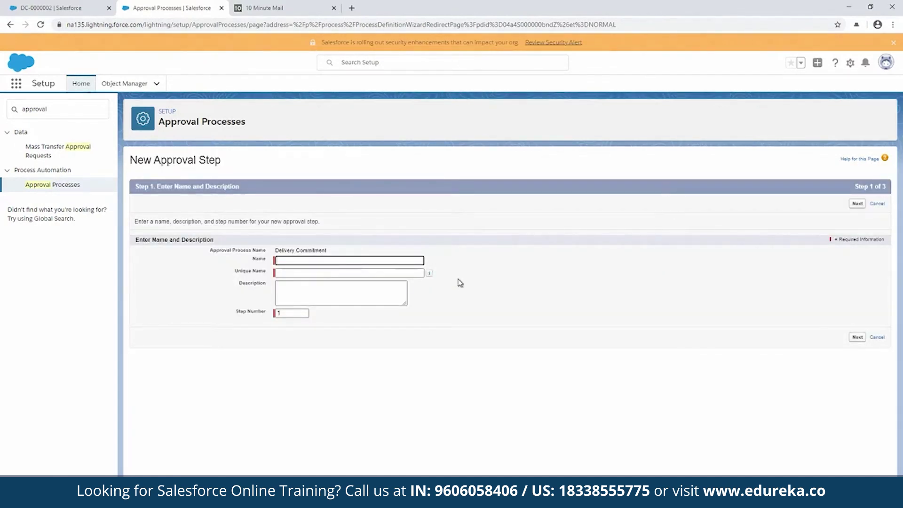
Step: Name the step 'Delivery Commitment Person' and have all records enter it
type("Delivery Commitment Person")
left_click(380, 276)
key("Tab")
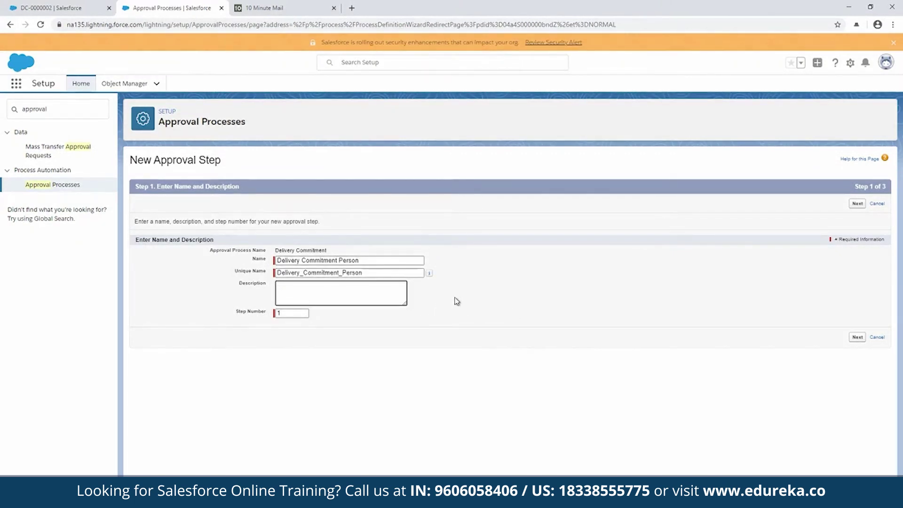
left_click(296, 313)
left_click(550, 288)
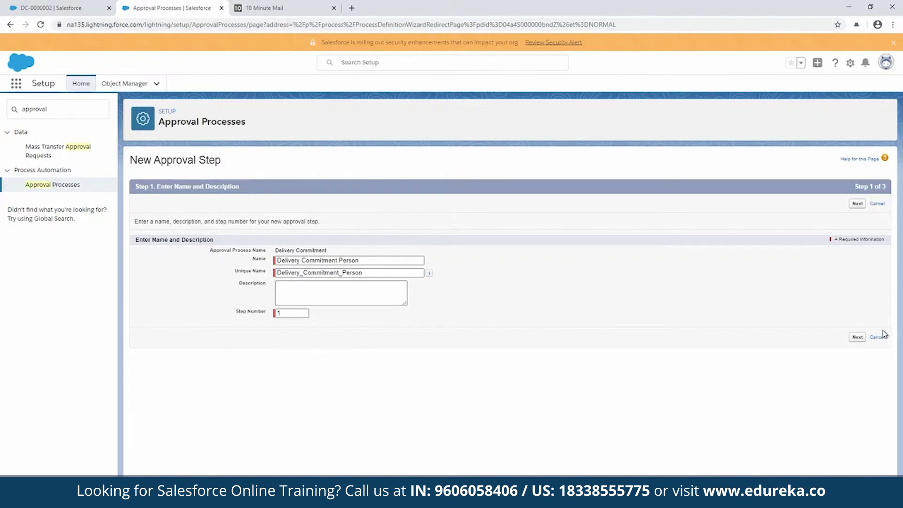
left_click(858, 337)
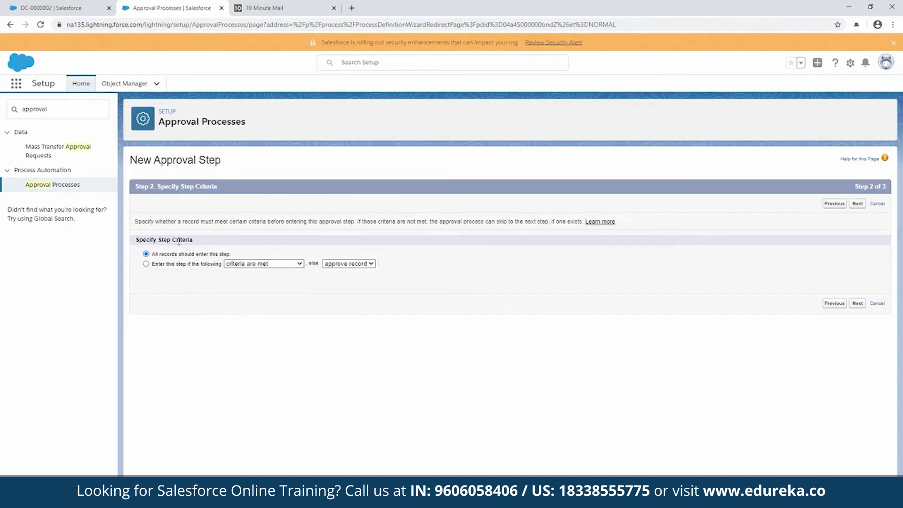
left_click(348, 264)
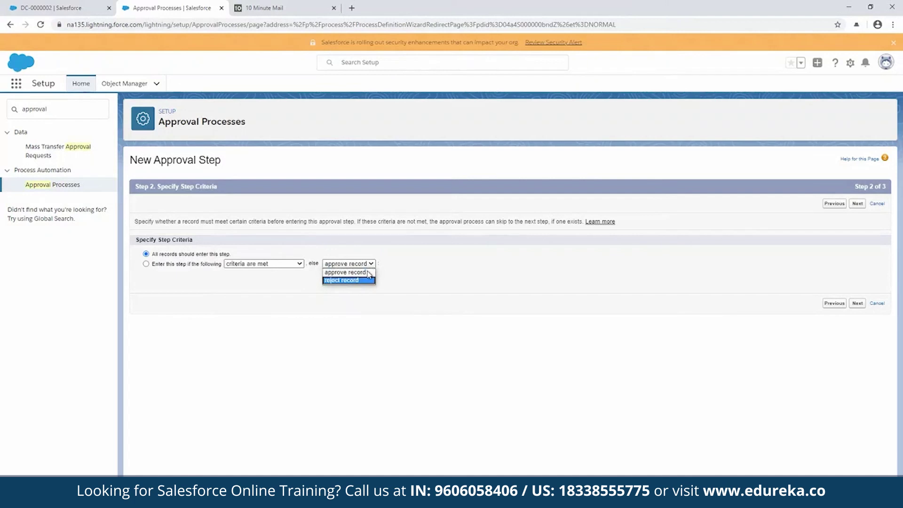
left_click(494, 273)
left_click(856, 306)
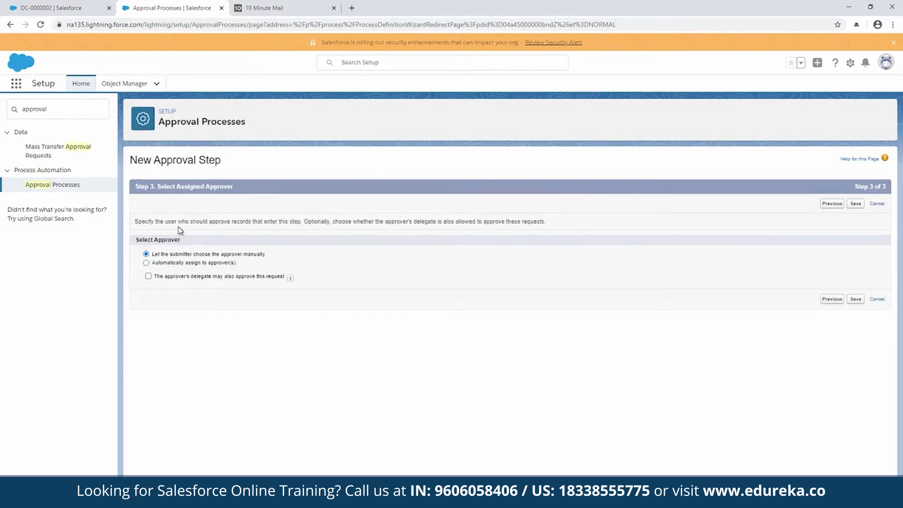
Step: Auto-assign the step to one user, let their delegate approve, and save the step
left_click(147, 263)
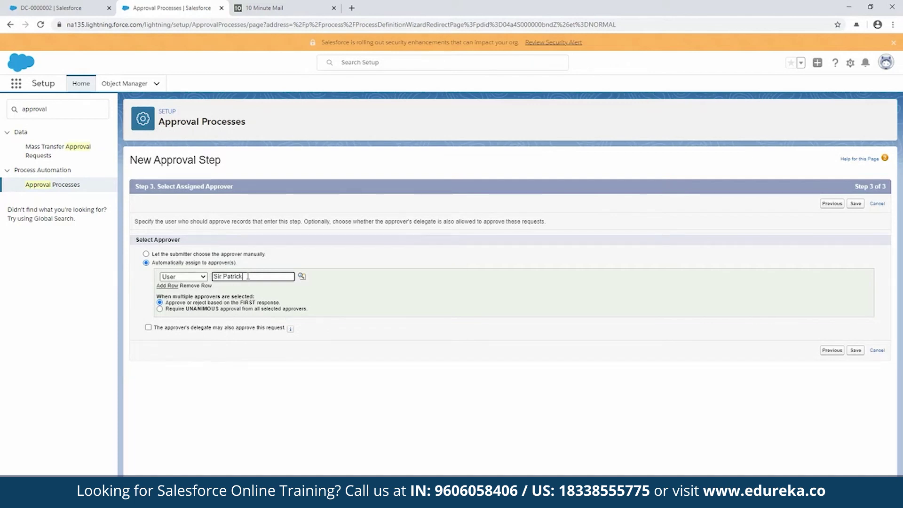
left_click(388, 274)
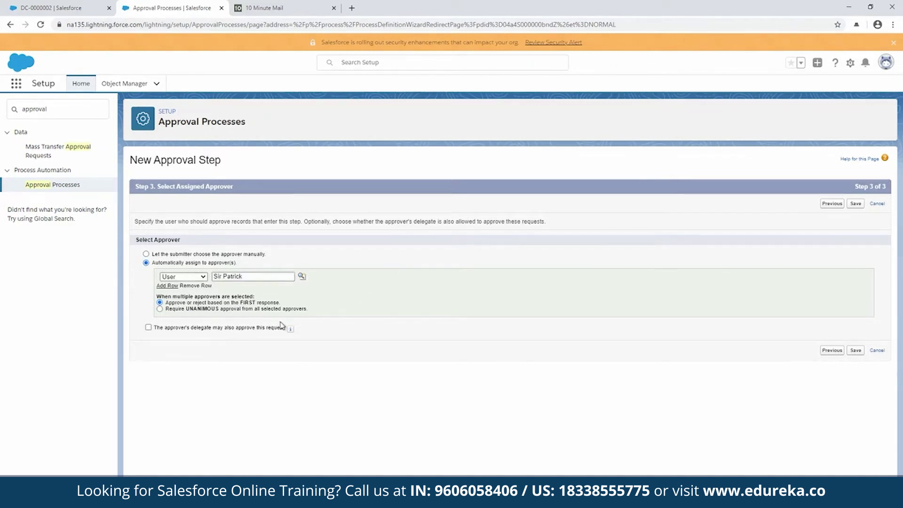
left_click(172, 287)
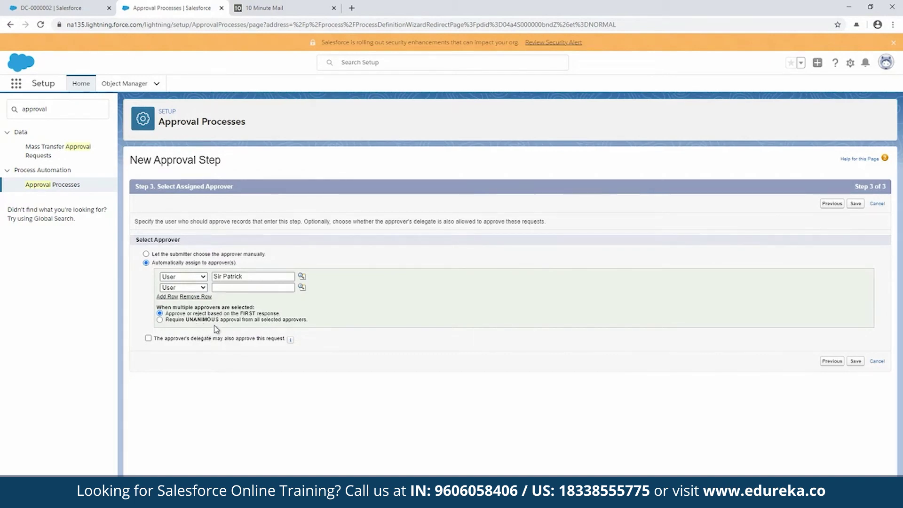
left_click(196, 297)
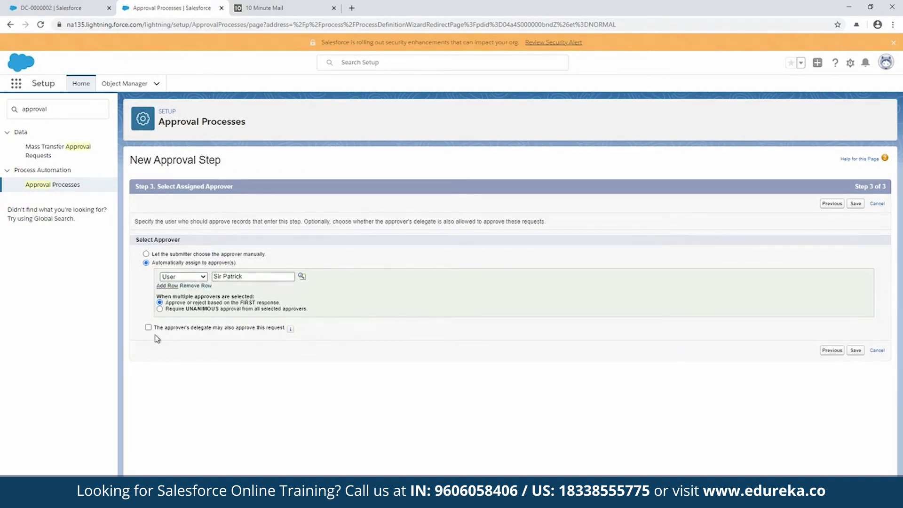
left_click(149, 328)
left_click(858, 353)
left_click(141, 213)
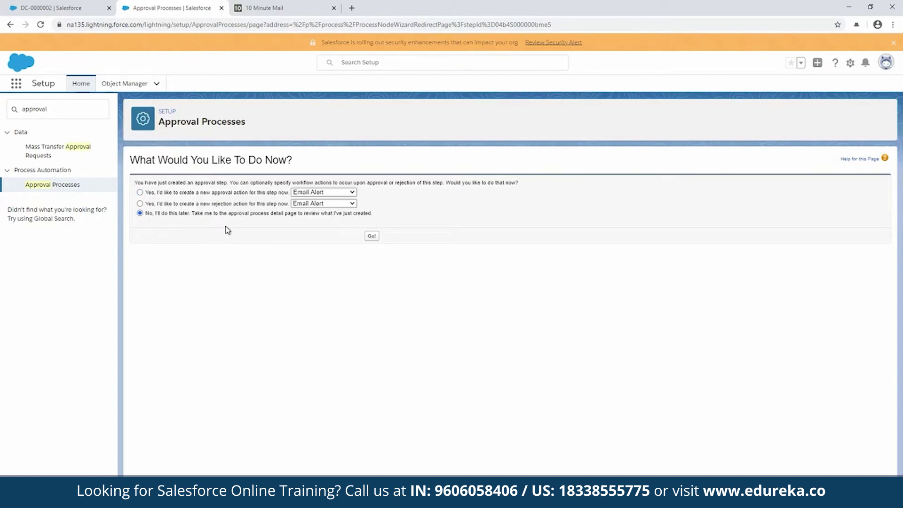
Step: View the process detail page's action sections and begin adding an existing initial submission action
left_click(371, 237)
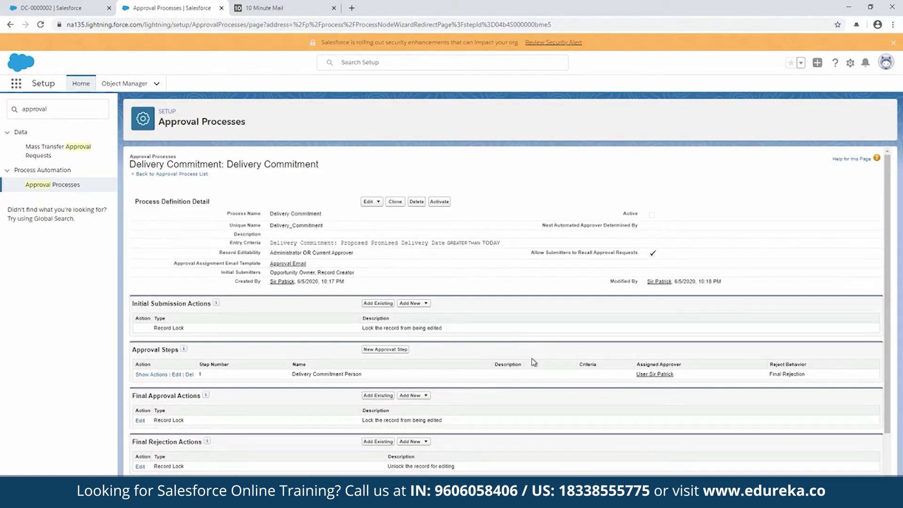
scroll(435, 375, "down", 1)
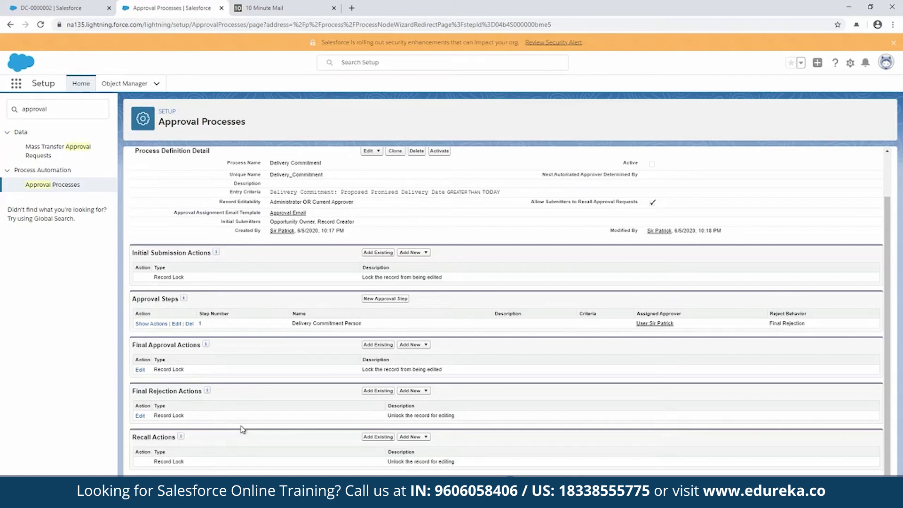
left_click(379, 254)
Step: Add the Update Approval Status Submit field update to initial submission actions
left_click(341, 200)
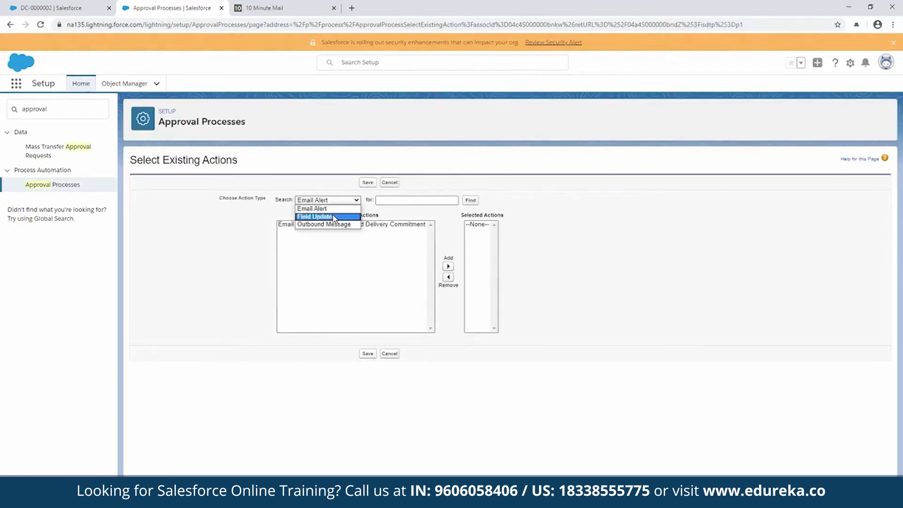
left_click(314, 216)
left_click(358, 248)
left_click(433, 269)
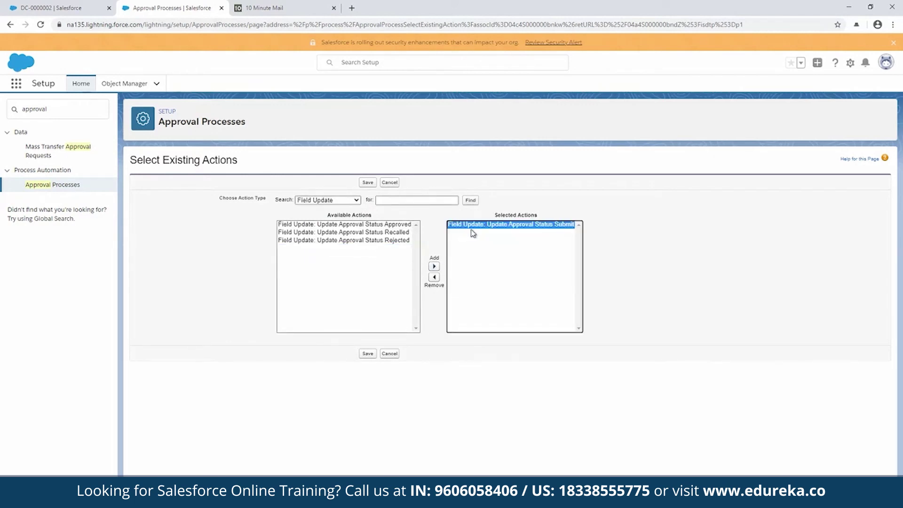
left_click(367, 353)
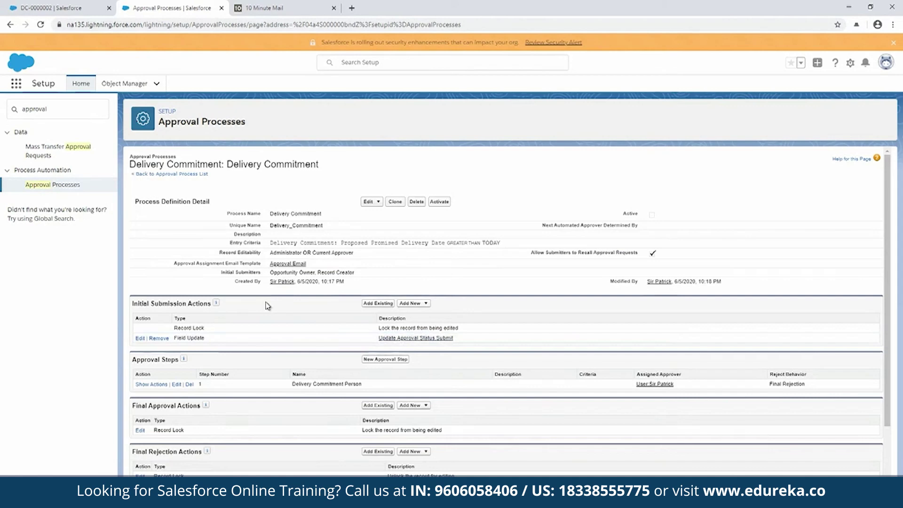
Step: Add the Update Approval Status Approved field update to final approval actions
scroll(268, 306, "down", 2)
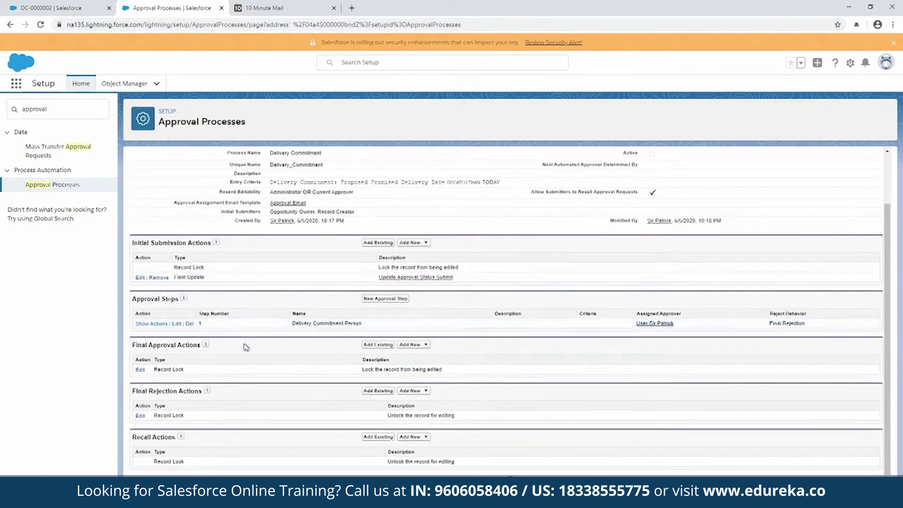
left_click(378, 344)
left_click(328, 200)
left_click(311, 215)
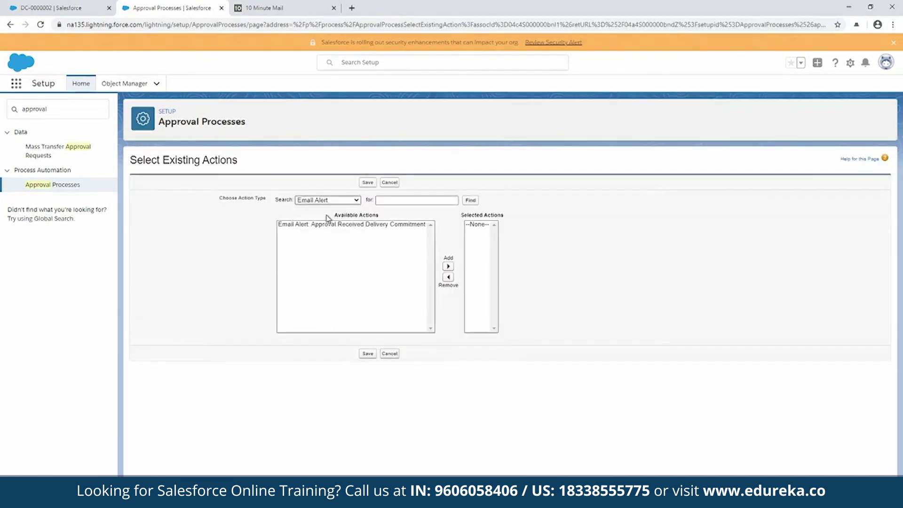
left_click(383, 225)
left_click(434, 266)
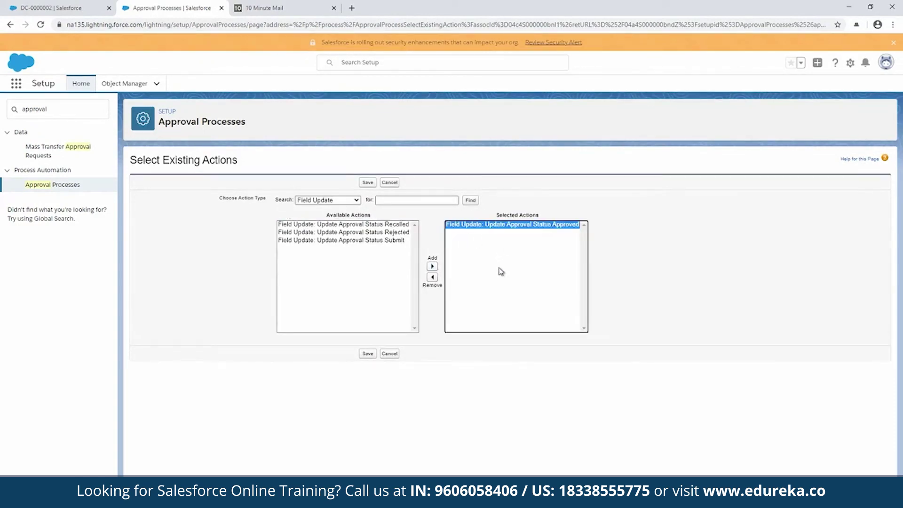
left_click(367, 354)
Step: Add the Update Approval Status Rejected field update to final rejection actions
scroll(266, 320, "down", 3)
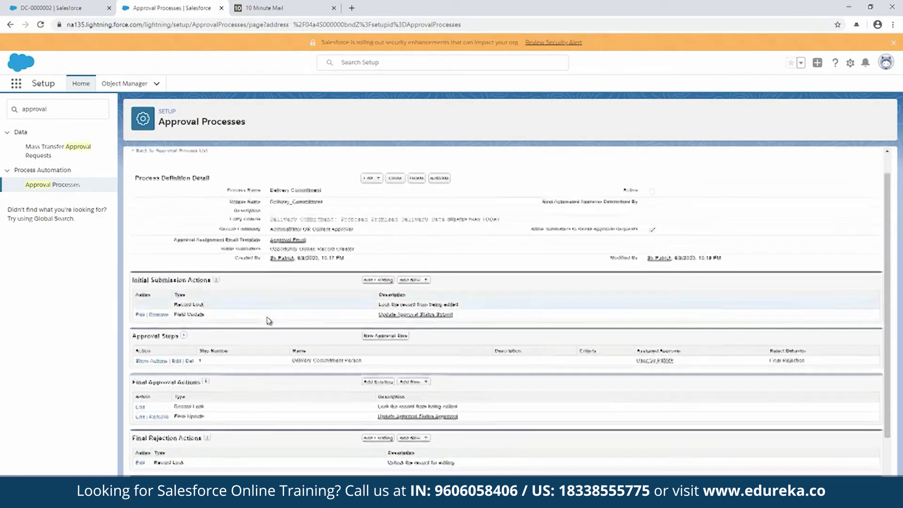
left_click(378, 390)
left_click(328, 200)
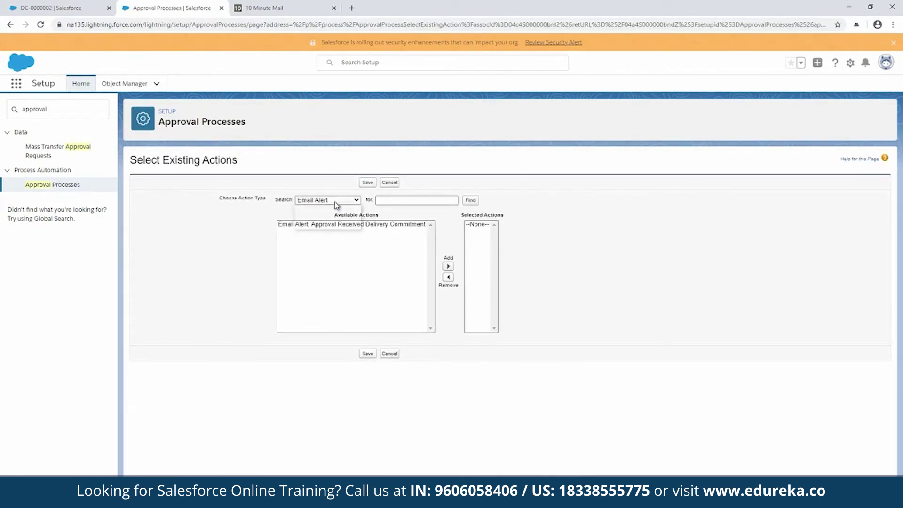
left_click(327, 217)
left_click(384, 240)
left_click(436, 268)
left_click(435, 267)
left_click(367, 353)
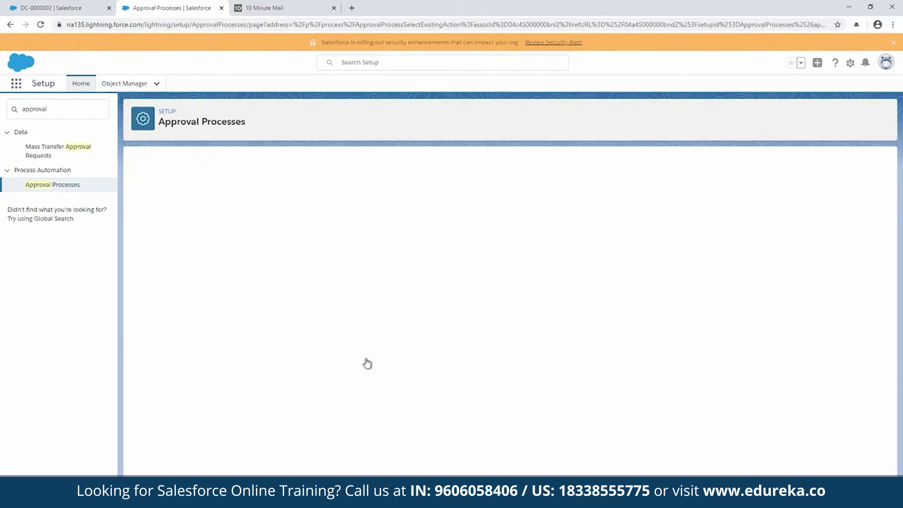
Step: Add the Update Approval Status Recalled field update to recall actions
scroll(377, 356, "down", 3)
left_click(379, 440)
left_click(328, 200)
left_click(322, 217)
left_click(389, 353)
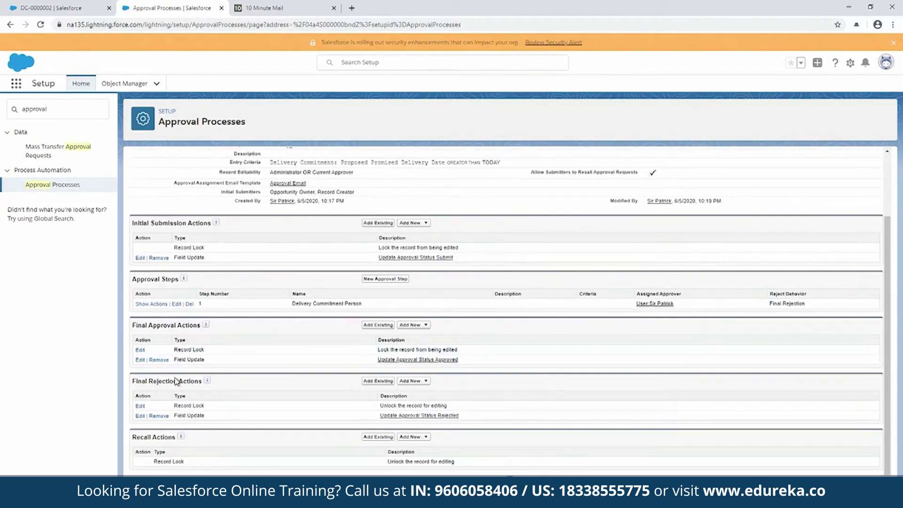
left_click(387, 437)
left_click(328, 200)
left_click(323, 217)
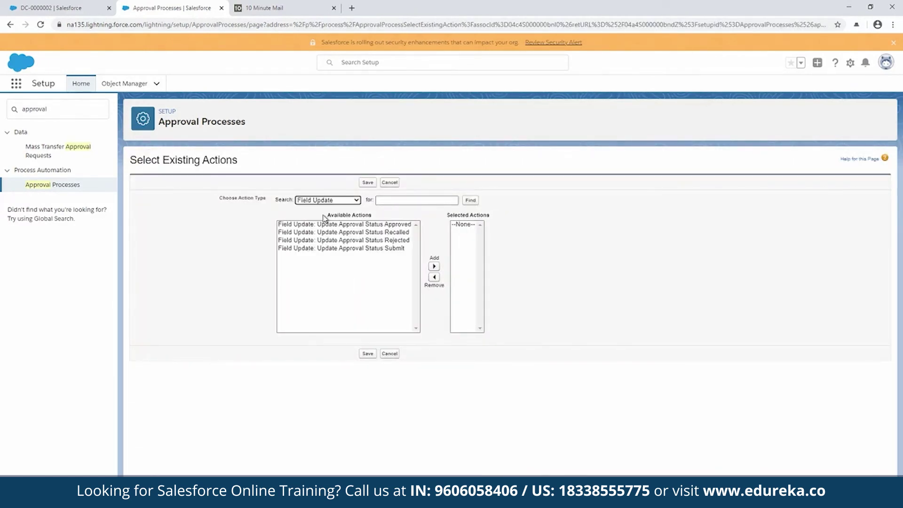
left_click(351, 232)
left_click(434, 266)
left_click(369, 354)
Step: Add the Approval Received Delivery Commitment email alert to final approval actions
scroll(324, 329, "down", 2)
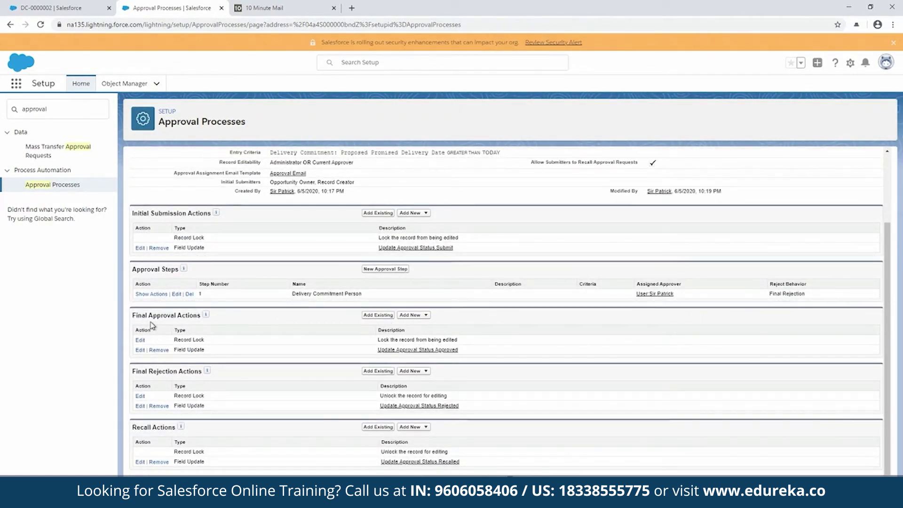
left_click(377, 316)
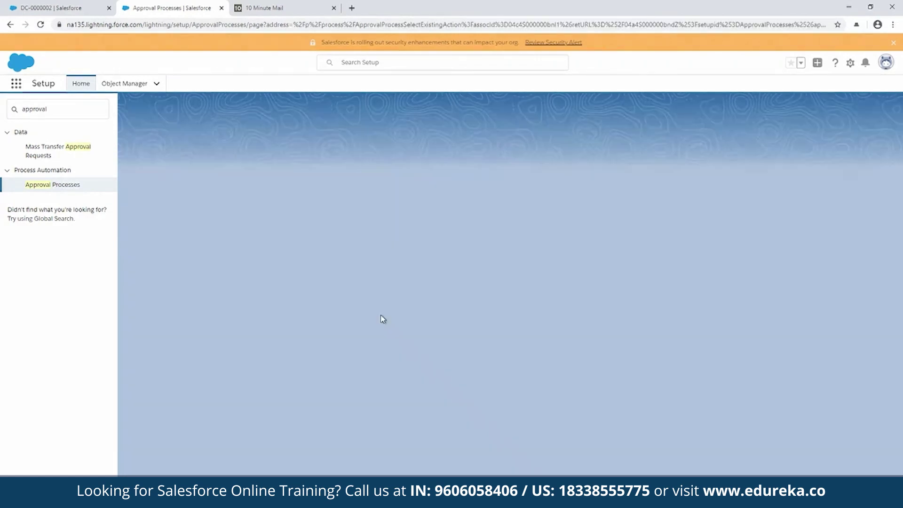
left_click(342, 225)
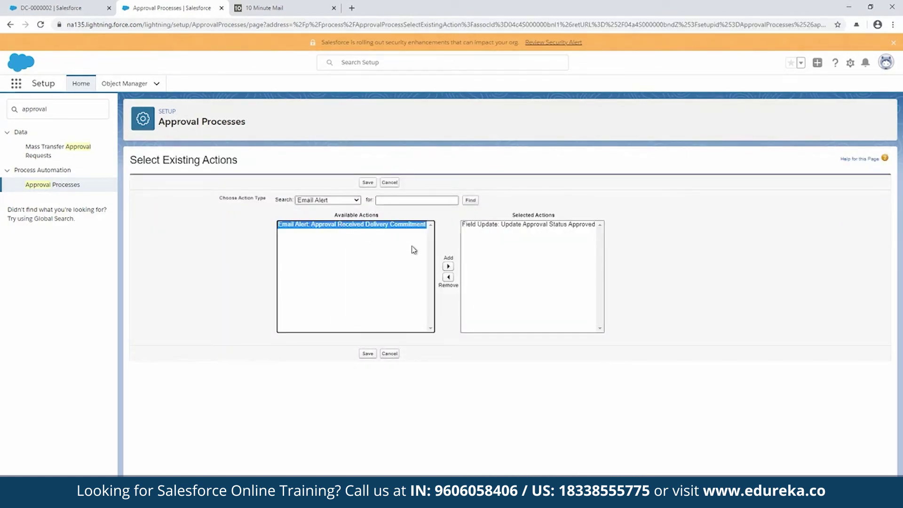
left_click(449, 268)
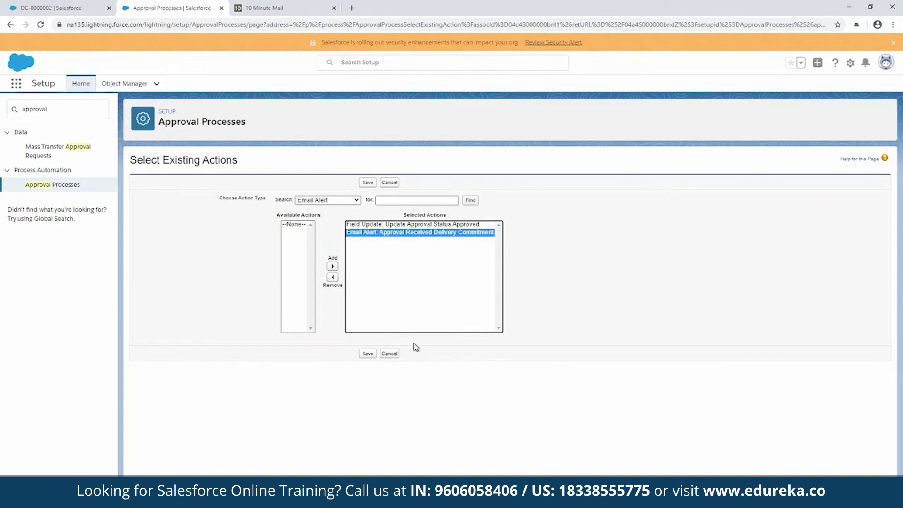
left_click(367, 354)
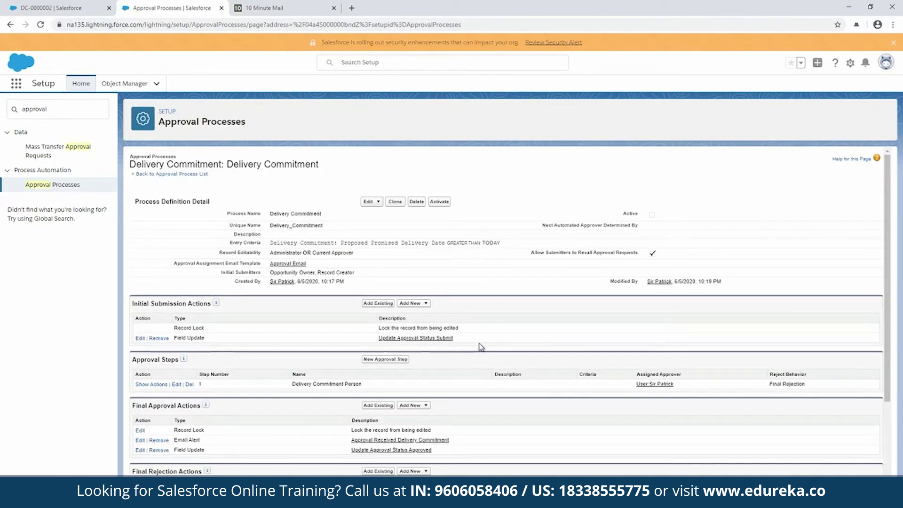
Step: Start creating a new field update under final approval actions
scroll(417, 314, "down", 2)
left_click(414, 306)
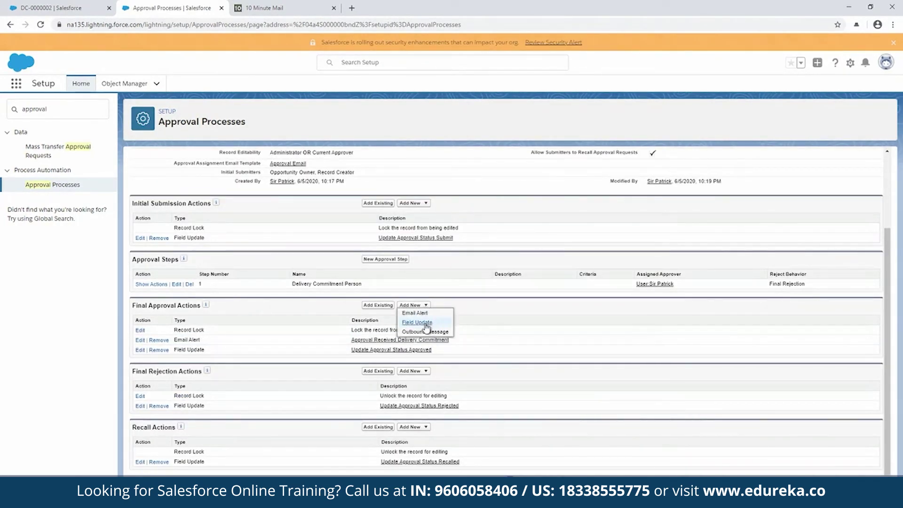
left_click(428, 325)
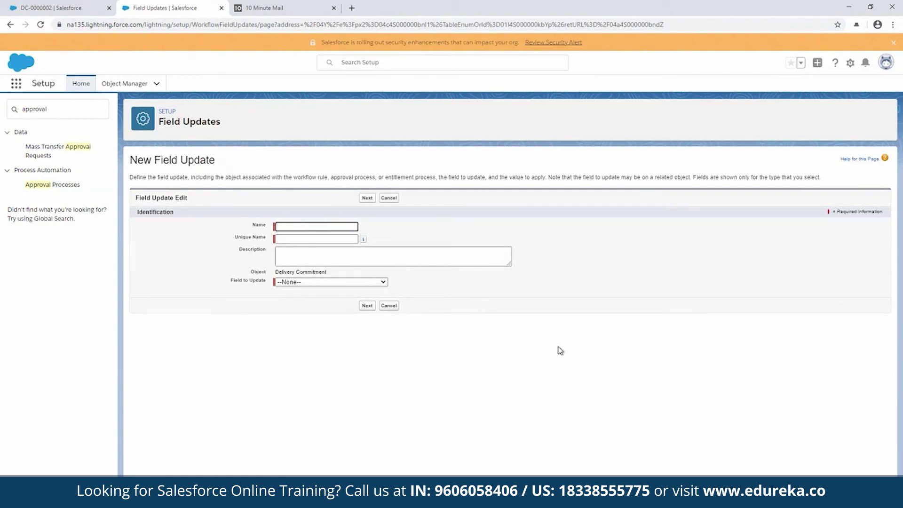
Step: Name the field update 'Approved Delivery Commitment', targeting Approved Promised Delivery Date
type("Approved Delivery Commitment")
left_click(288, 253)
left_click(362, 282)
left_click(362, 322)
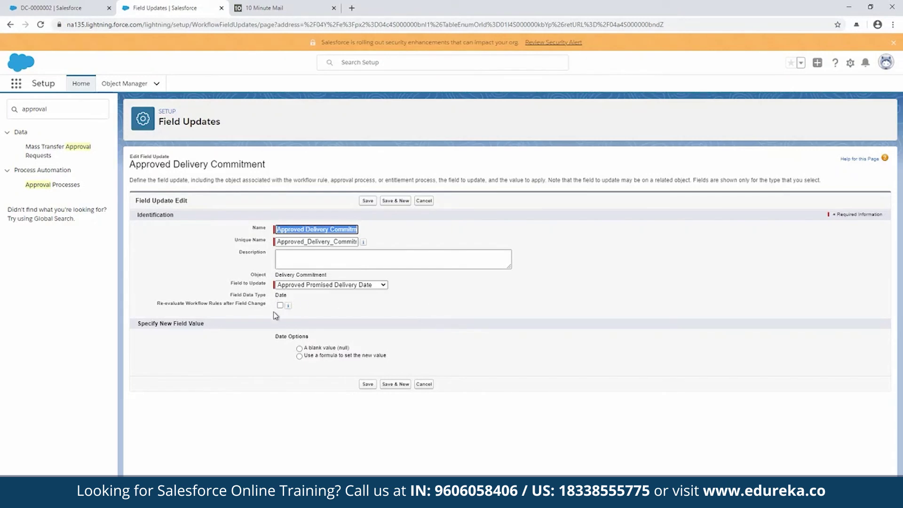
Step: Set its value by formula to Proposed Promised Delivery Date and save the field update
left_click(299, 356)
left_click(324, 363)
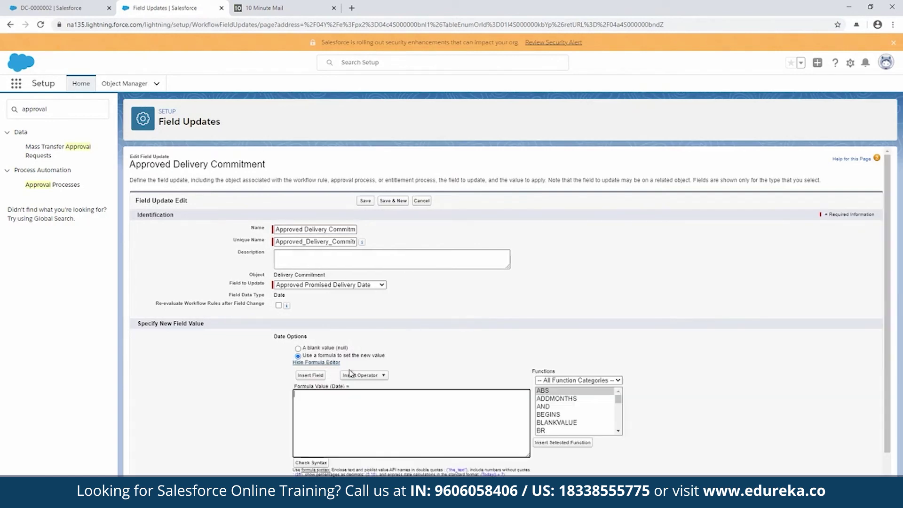
left_click(310, 375)
left_click(421, 312)
scroll(453, 341, "down", 1)
left_click(453, 336)
left_click(553, 329)
key("ctrl+a")
scroll(401, 406, "down", 1)
left_click(366, 470)
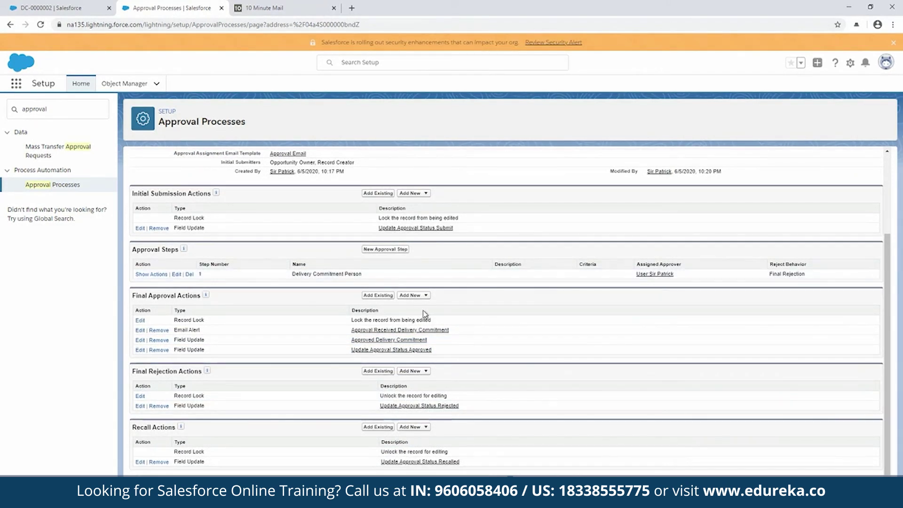
scroll(425, 314, "up", 3)
Step: Activate the Delivery Commitment approval process and reload the DC-0000002 record page
left_click(442, 203)
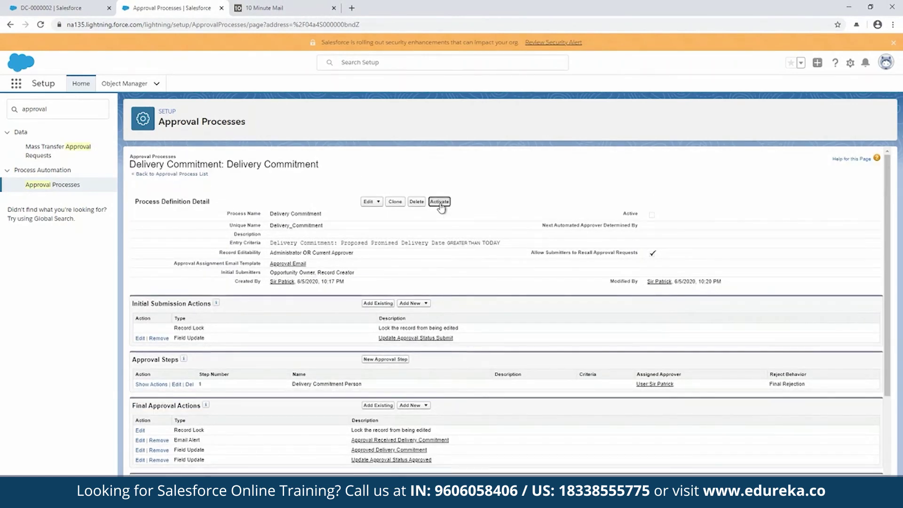
left_click(500, 94)
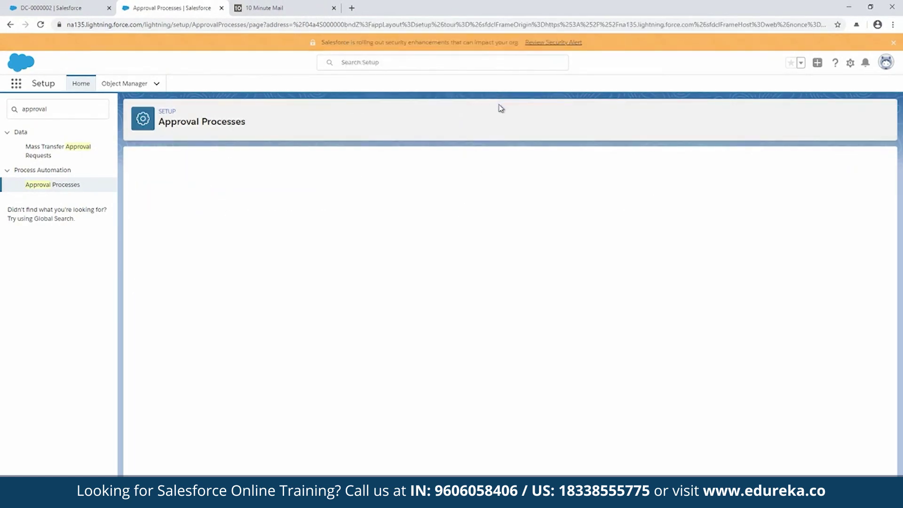
left_click(56, 8)
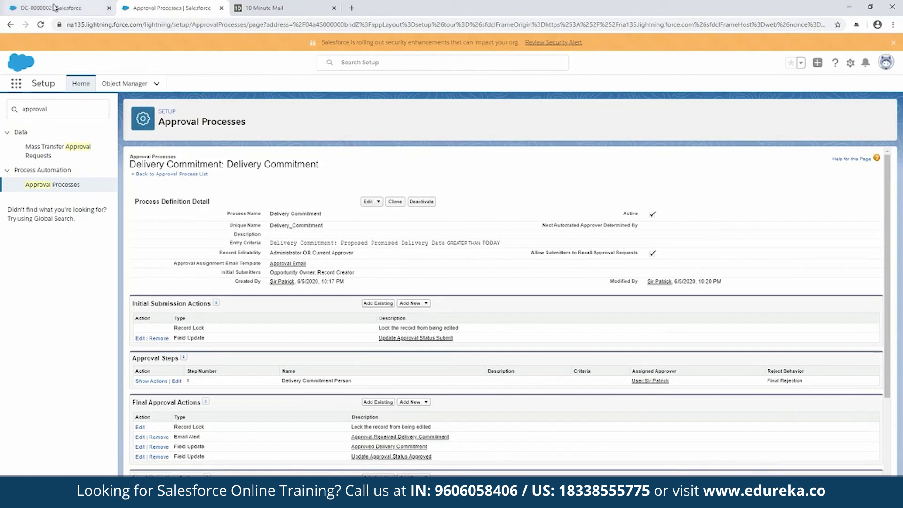
left_click(40, 24)
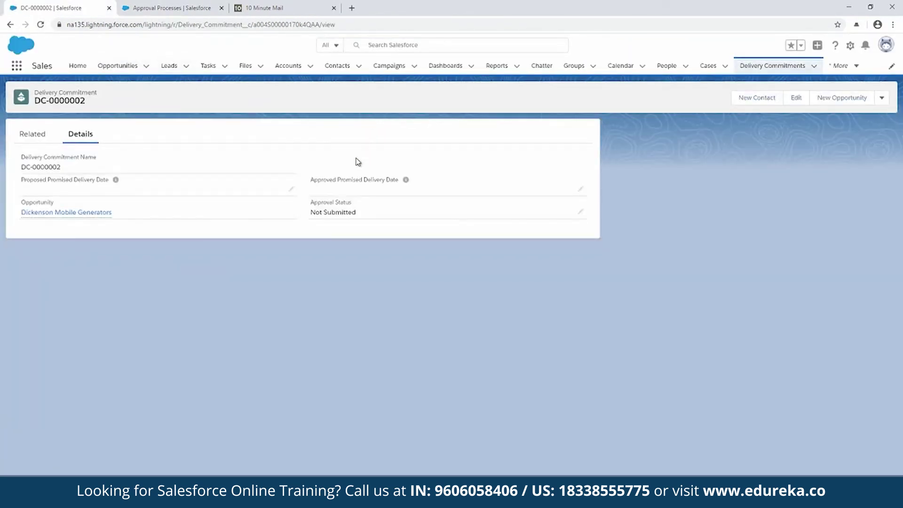
Step: Submit record DC-0000002 for approval
left_click(882, 99)
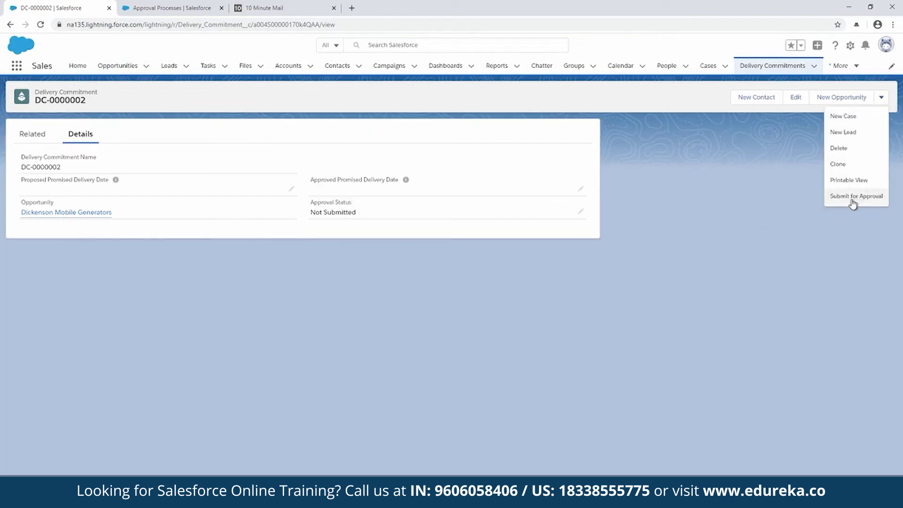
left_click(847, 196)
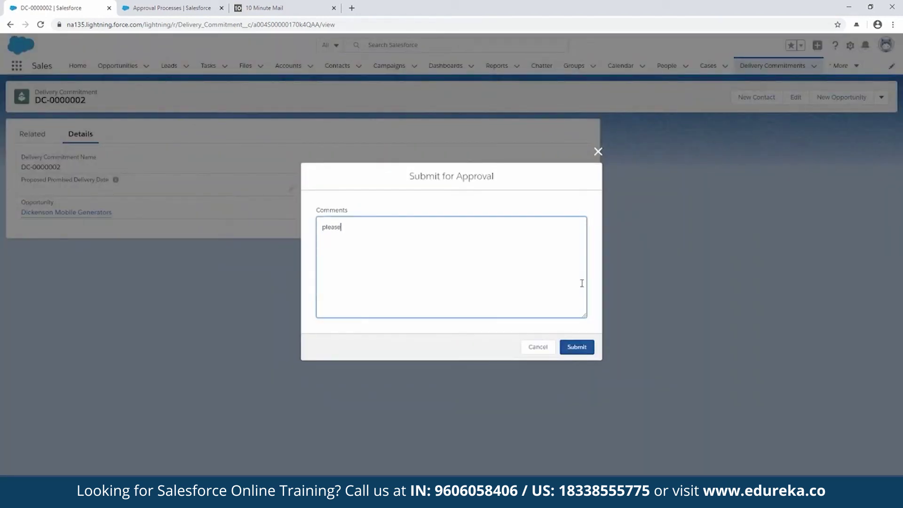
left_click(576, 347)
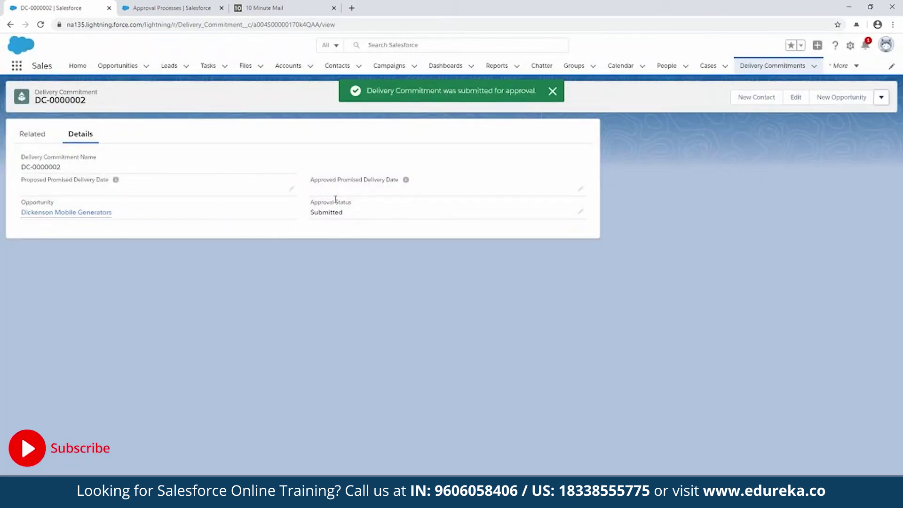
Step: Approve the pending request from the approval history and check Approval Status shows Approved
left_click(41, 136)
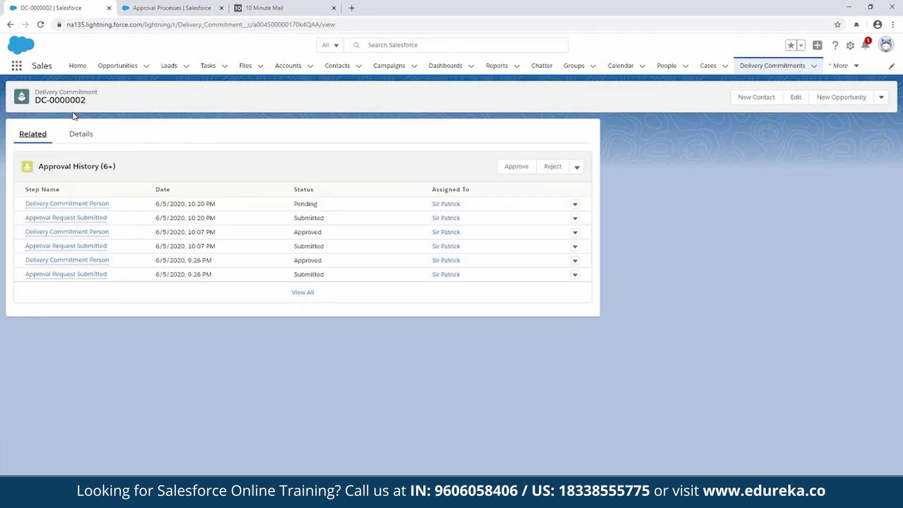
left_click(576, 168)
left_click(521, 170)
left_click(583, 349)
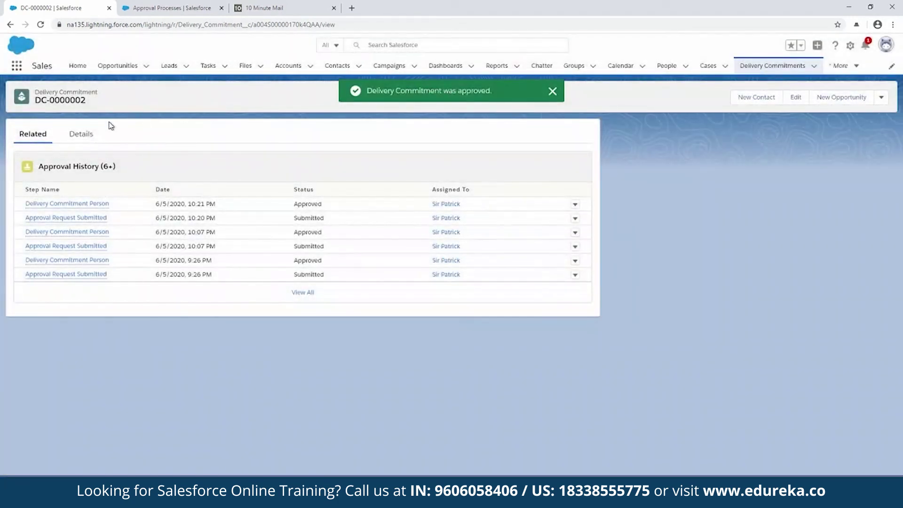
left_click(87, 135)
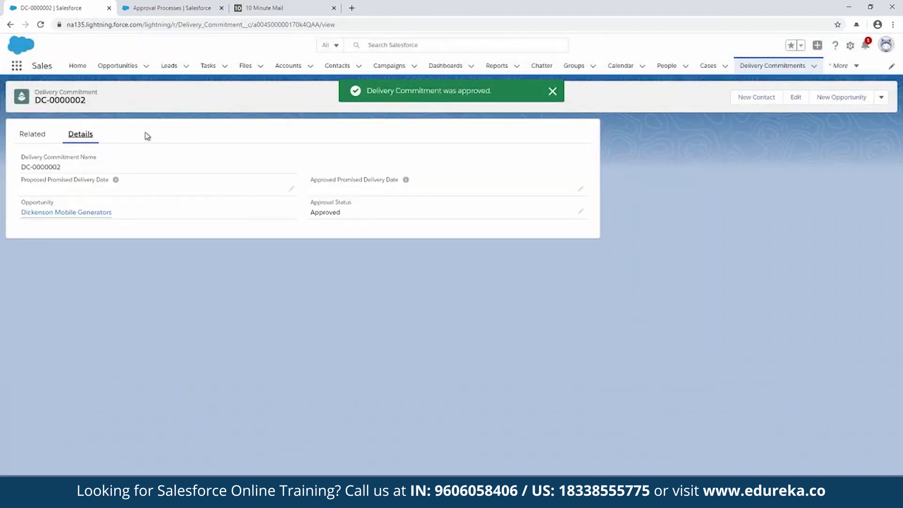